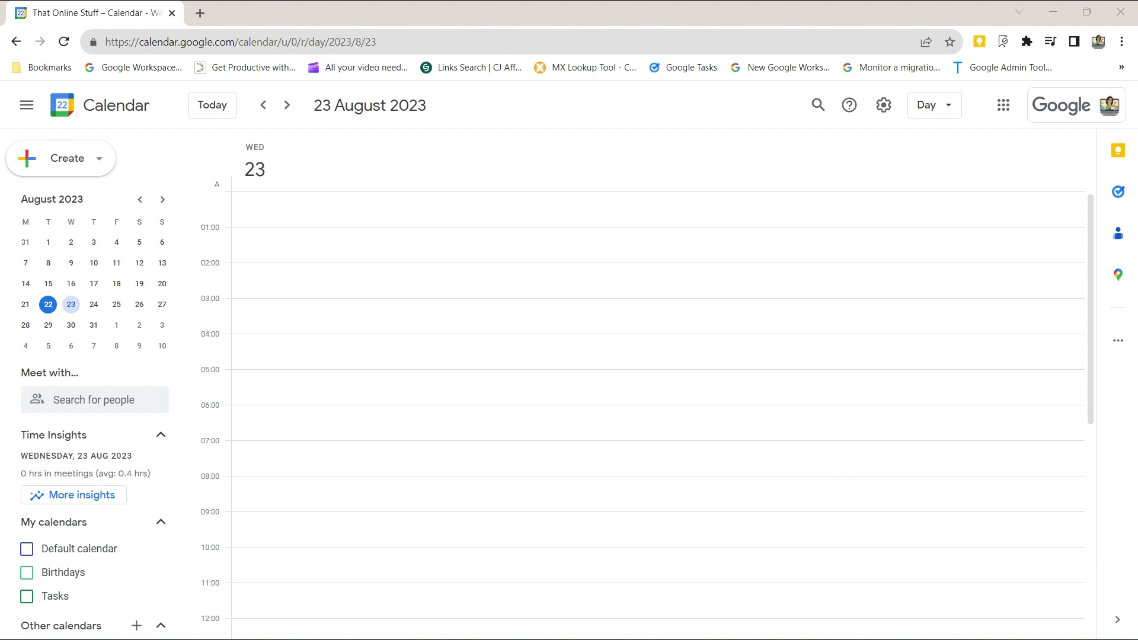
- Create a bookable appointment schedule titled "Test of appointment schedule"
click(102, 157)
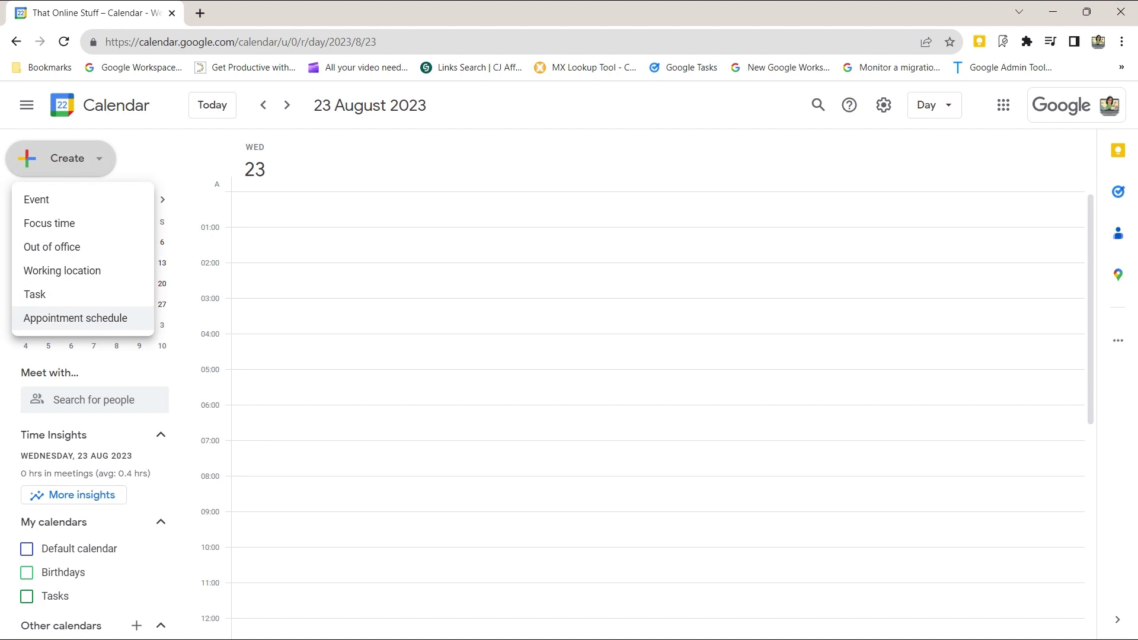
click(95, 319)
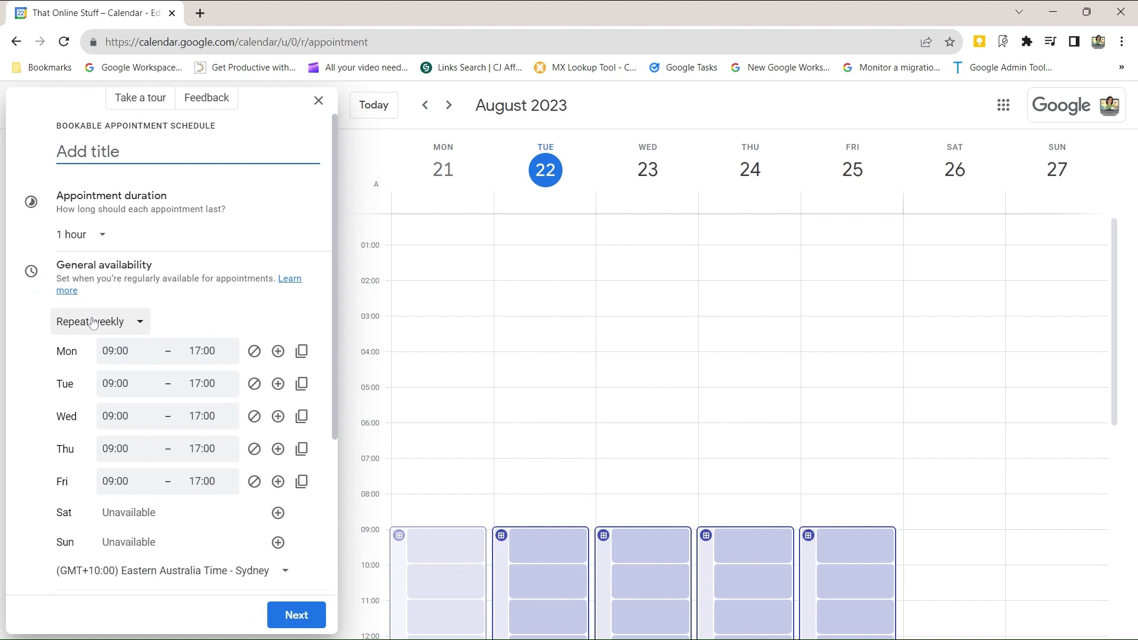
text(Test)
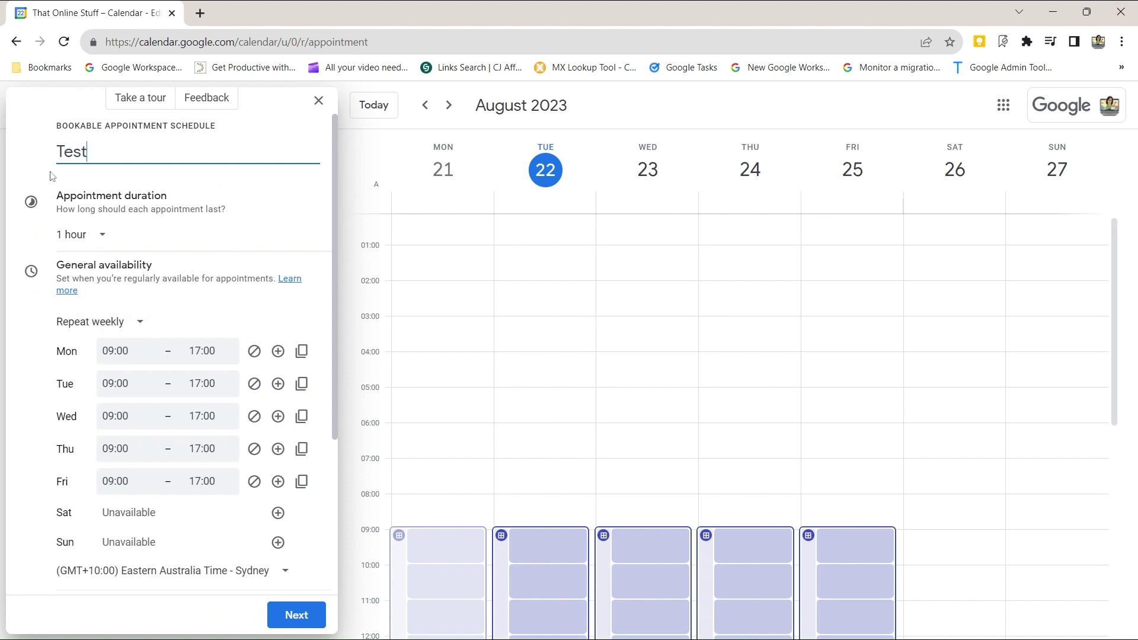
text( of appointment schedule)
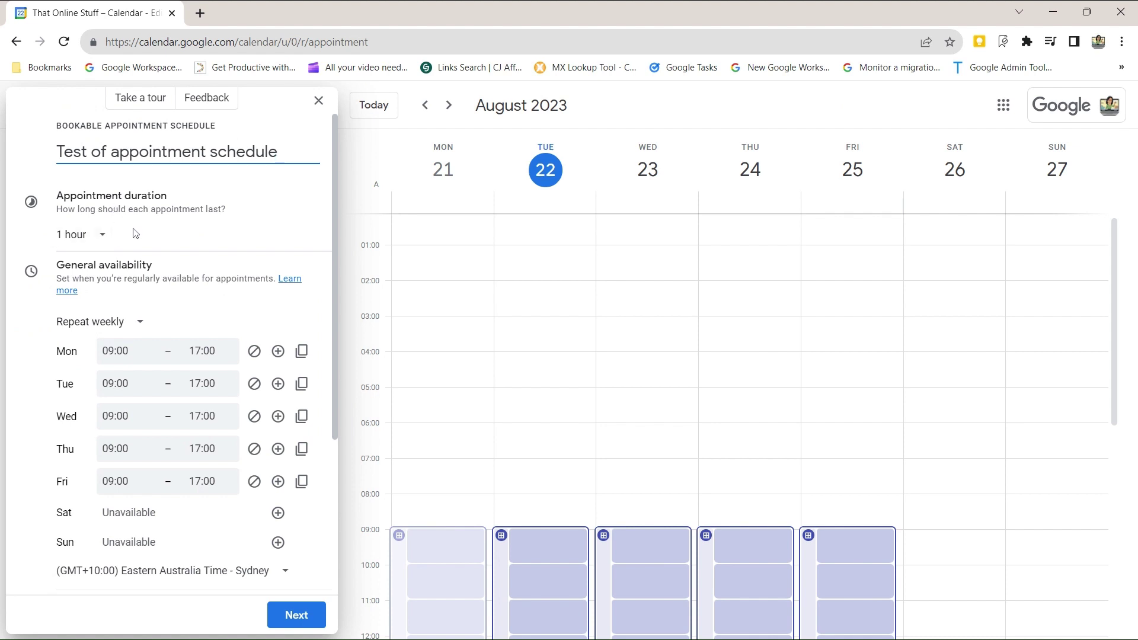
- Set a custom appointment duration of 8 hours and review the resulting slots in the week view
click(80, 234)
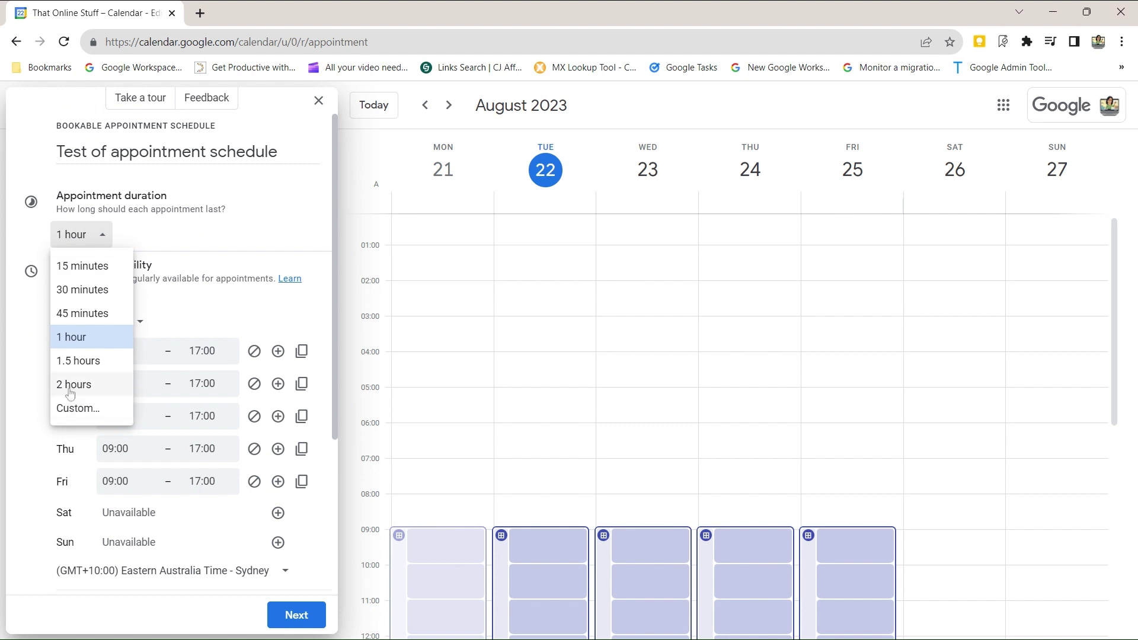
click(74, 411)
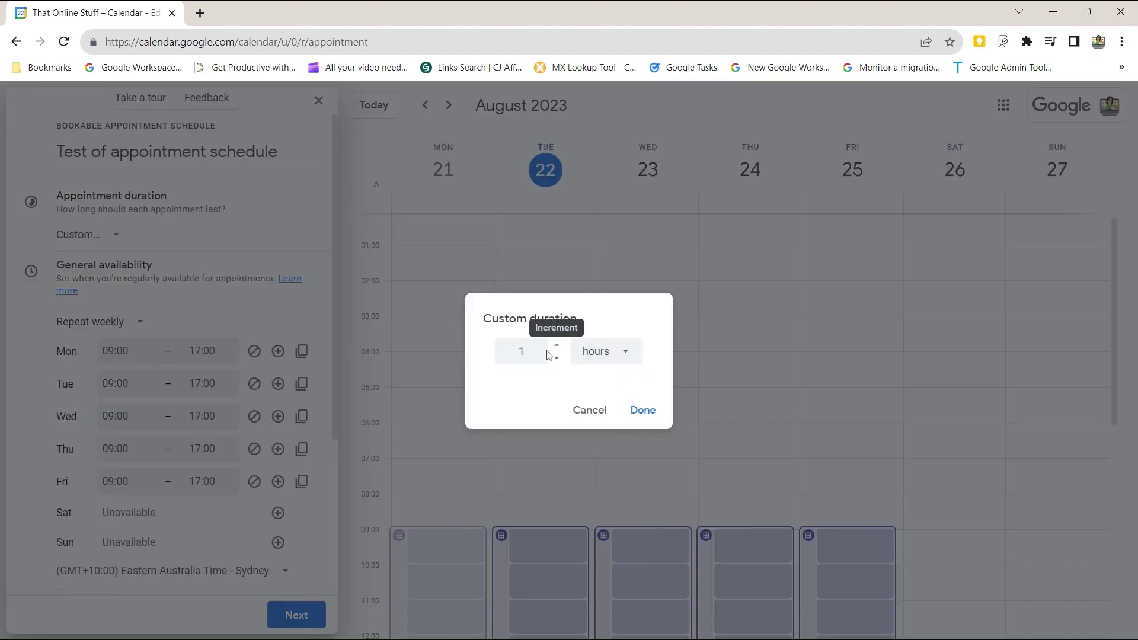
click(556, 347)
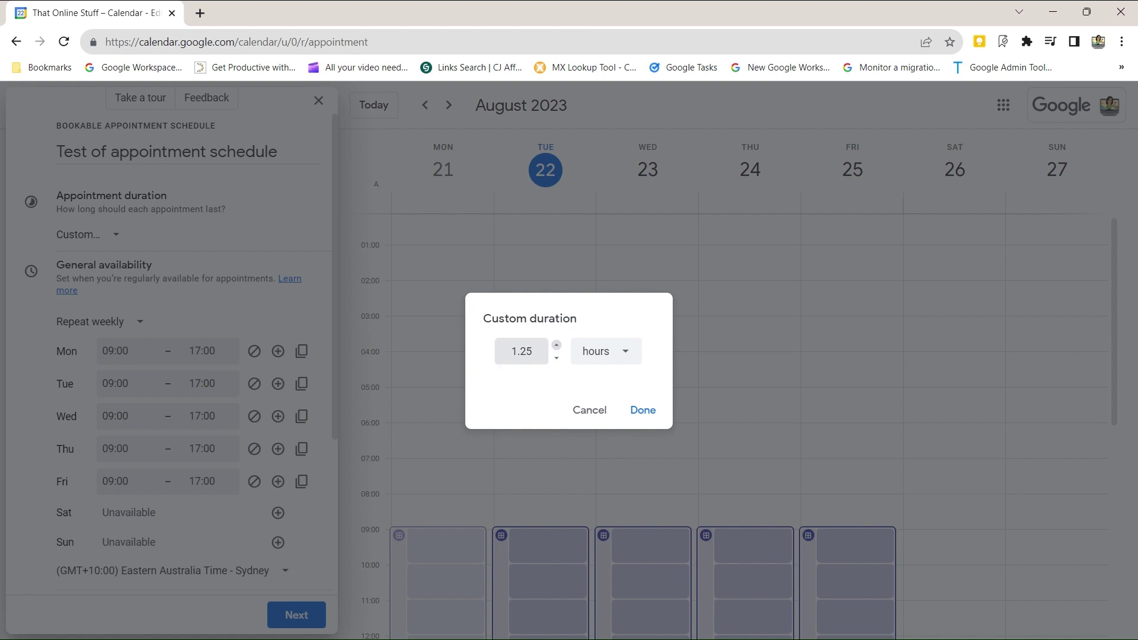
click(556, 347)
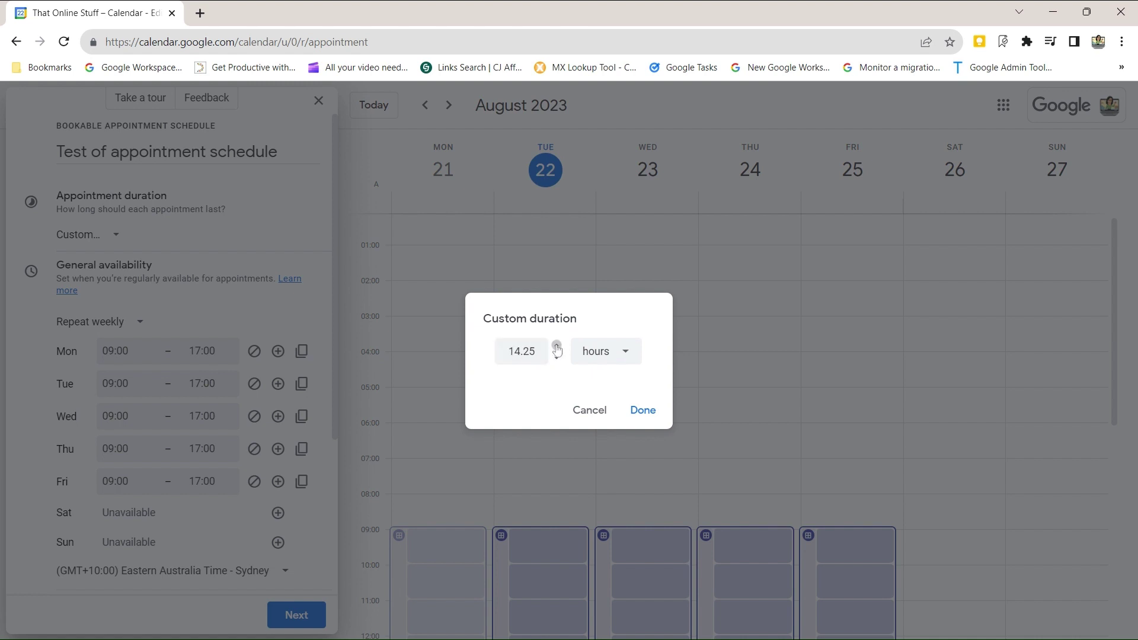
click(556, 347)
drag(541, 352, 491, 354)
text(6)
click(638, 410)
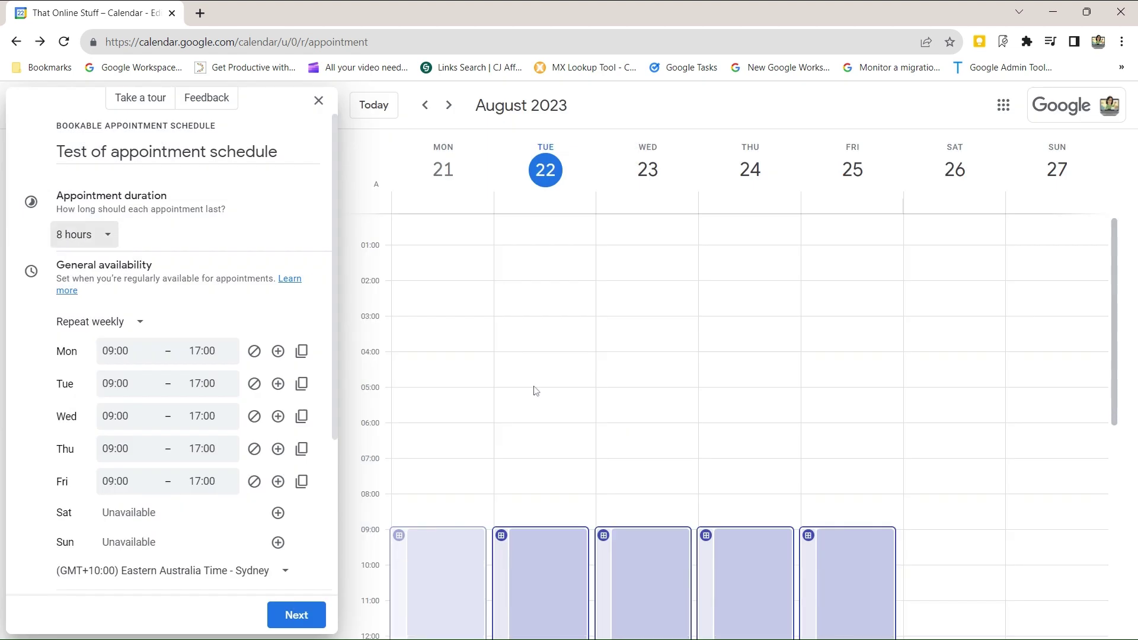
scroll(514, 389, down, 4)
scroll(514, 386, down, 2)
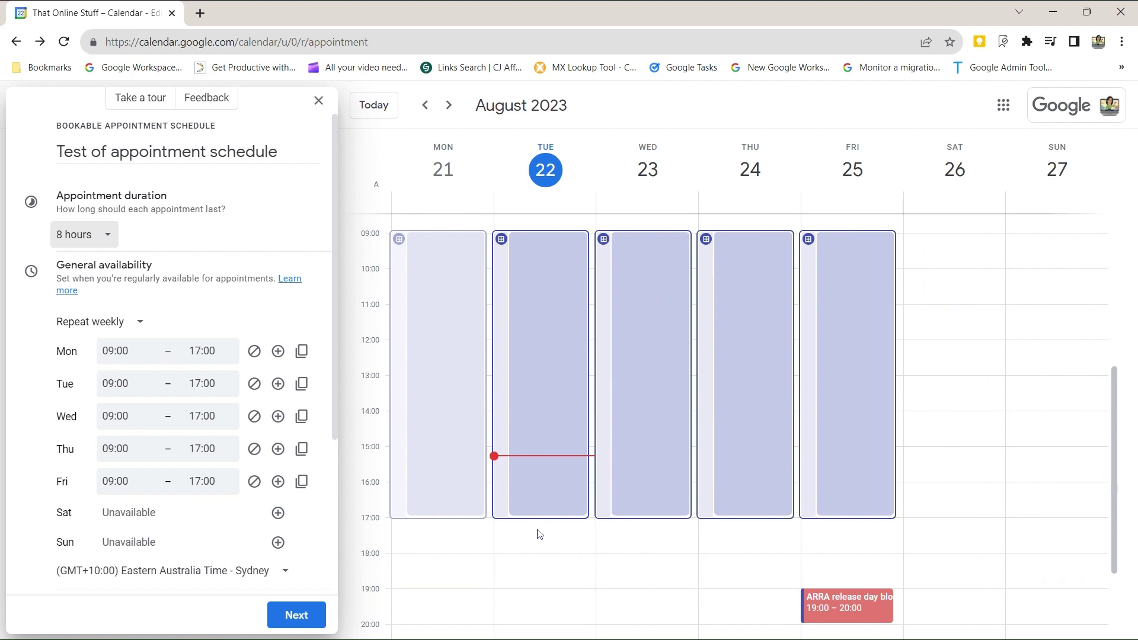
- Set the appointment duration to 30 minutes
click(108, 236)
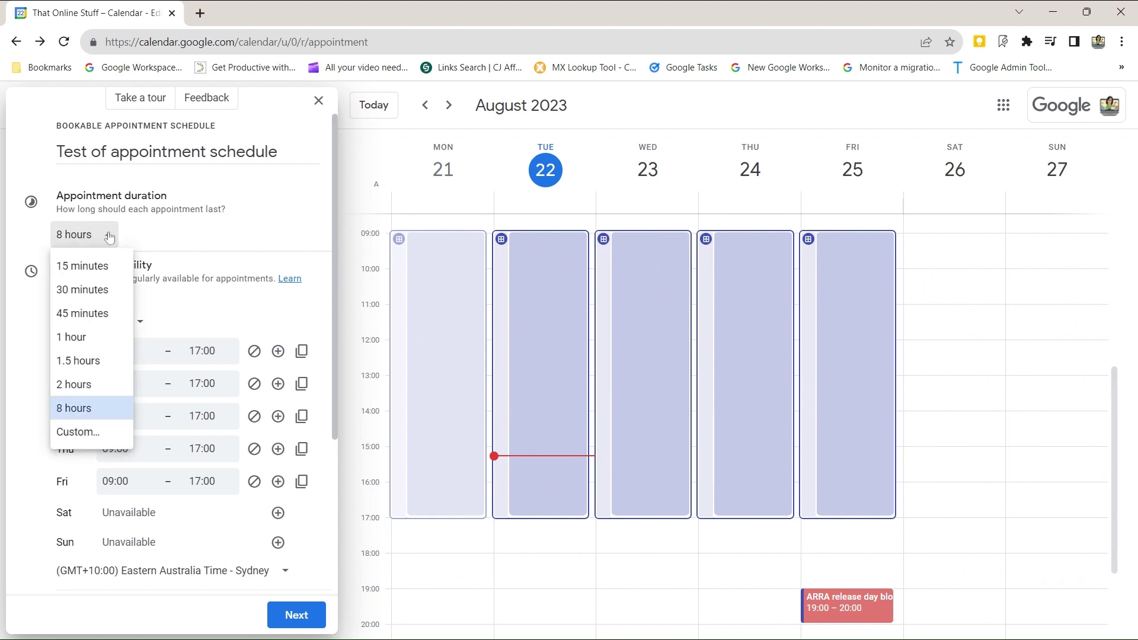
click(72, 291)
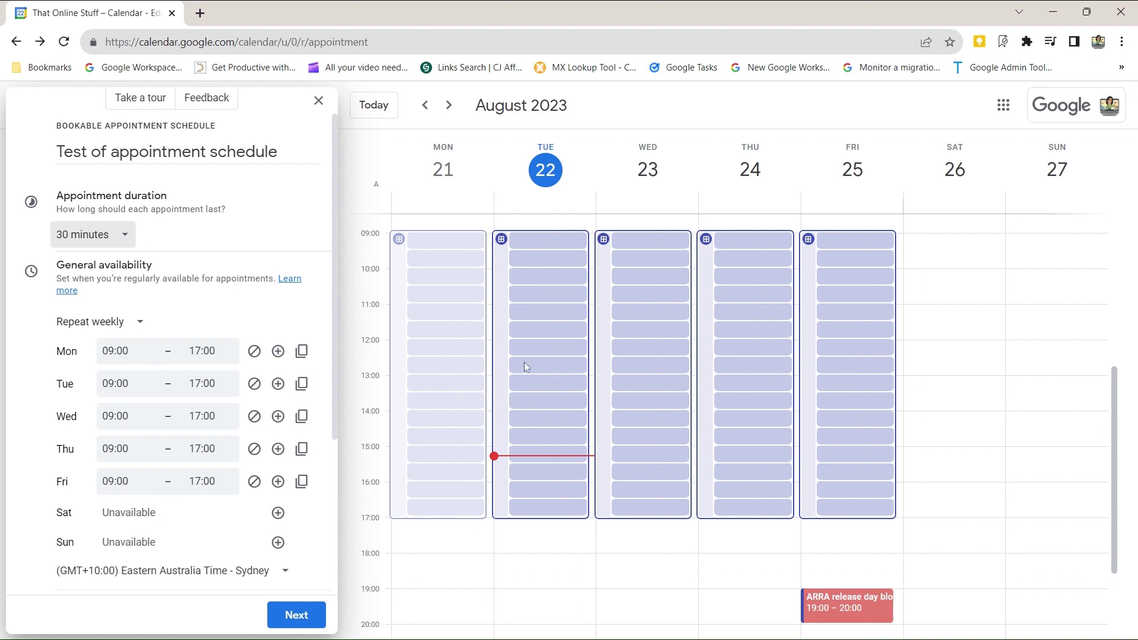
- Set the start of Monday's general availability to 08:15
scroll(143, 293, down, 1)
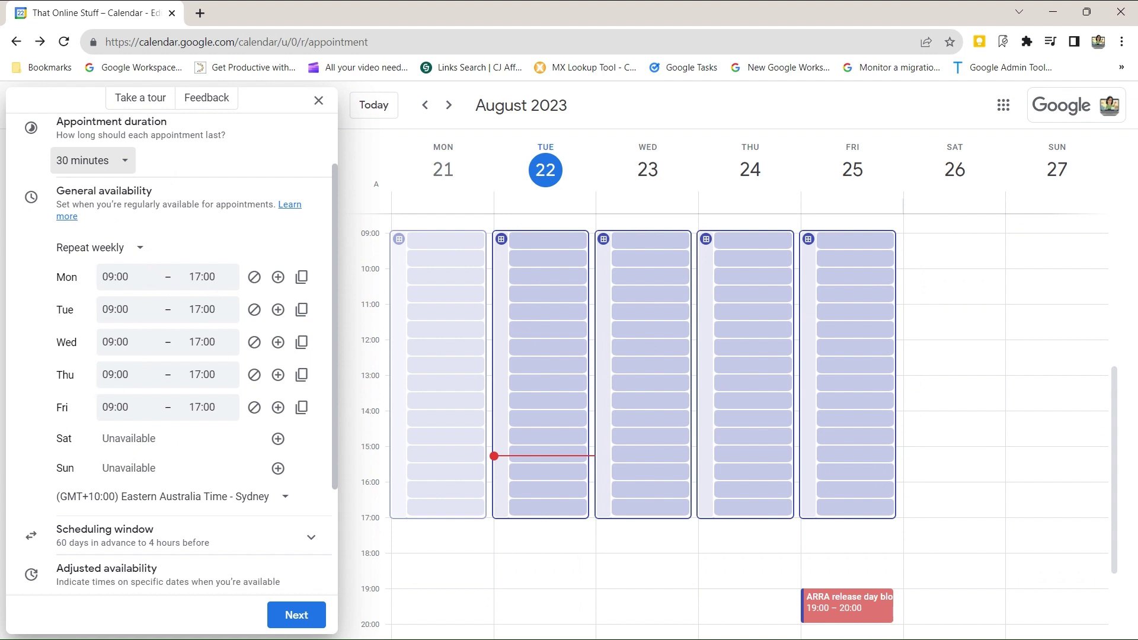
click(115, 277)
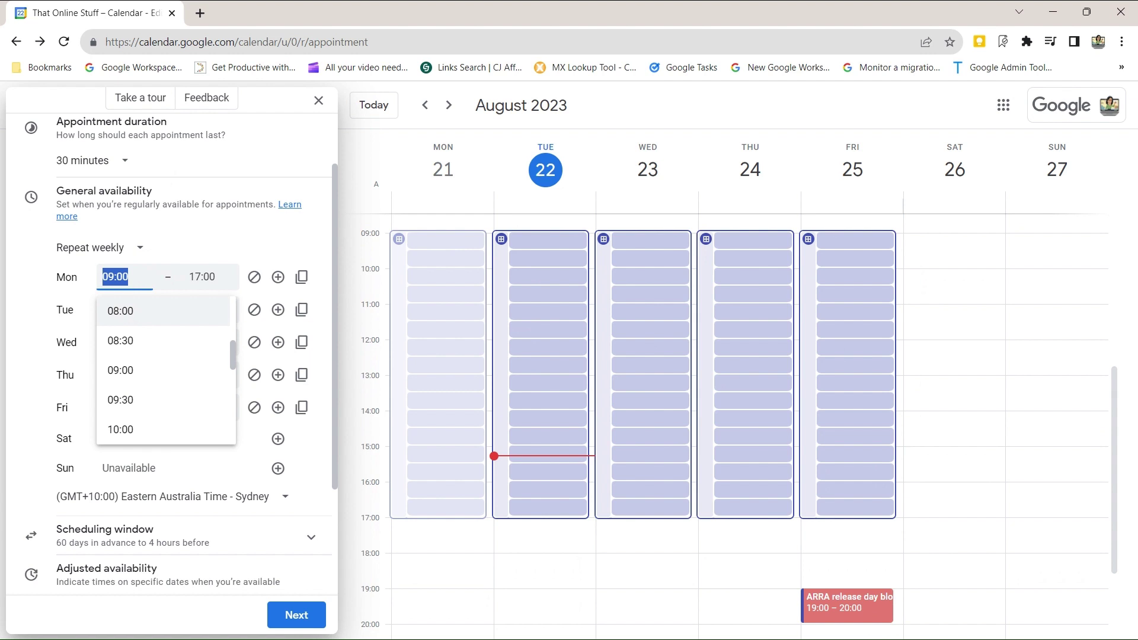
click(163, 310)
click(123, 276)
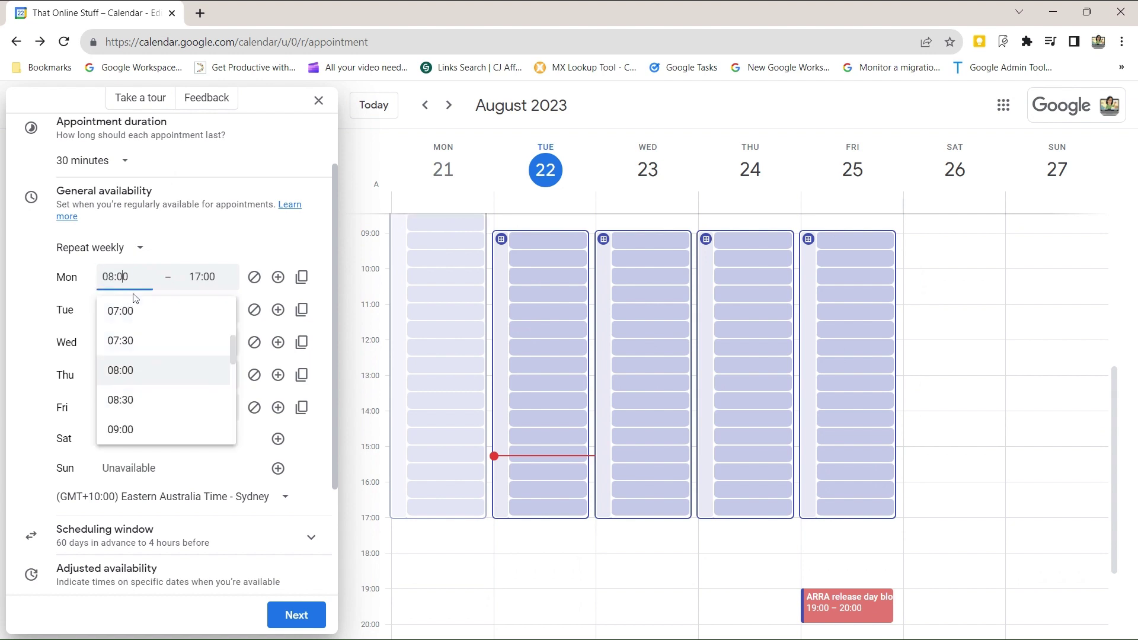
key(BackSpace)
key(BackSpace)
text(15)
key(Tab)
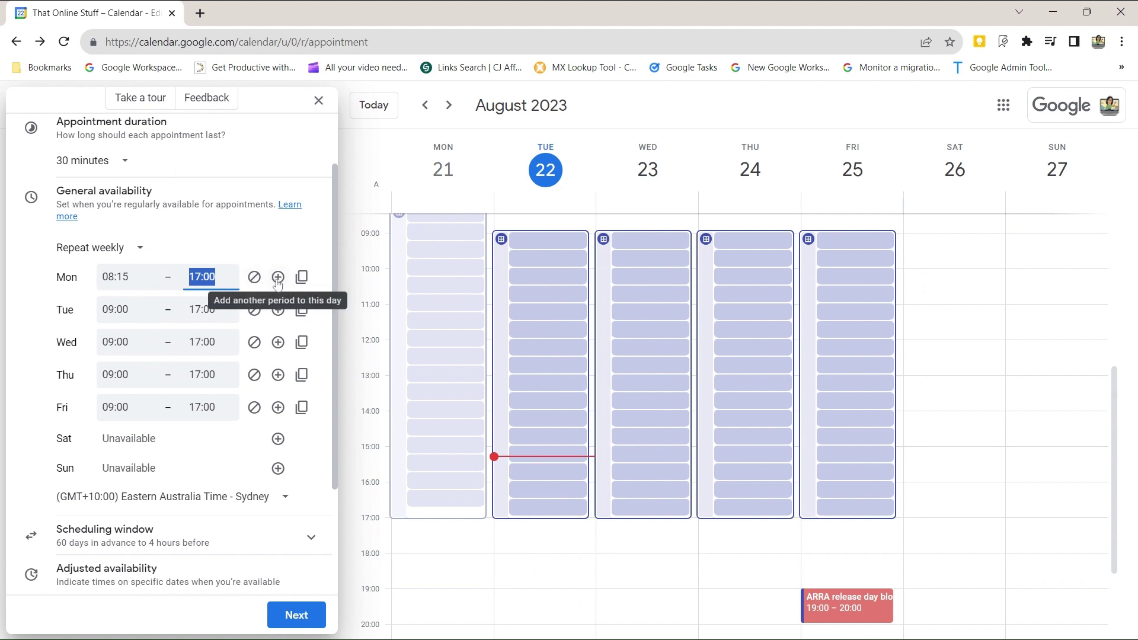
- Copy Monday's hours to all the other available days and mark Tuesday as unavailable
click(302, 280)
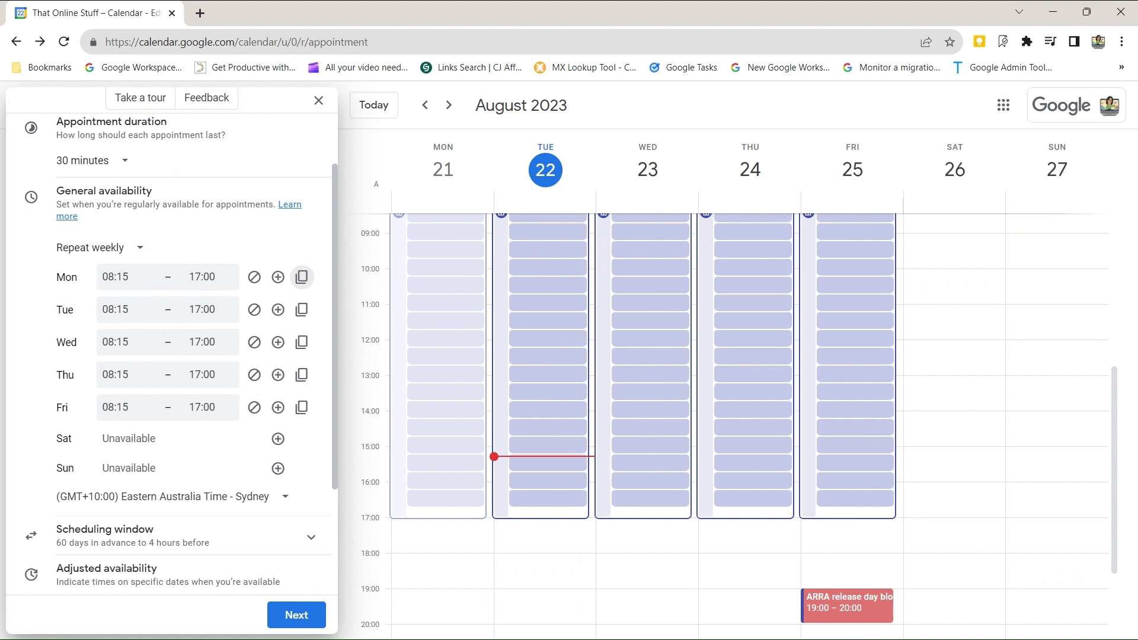
click(255, 311)
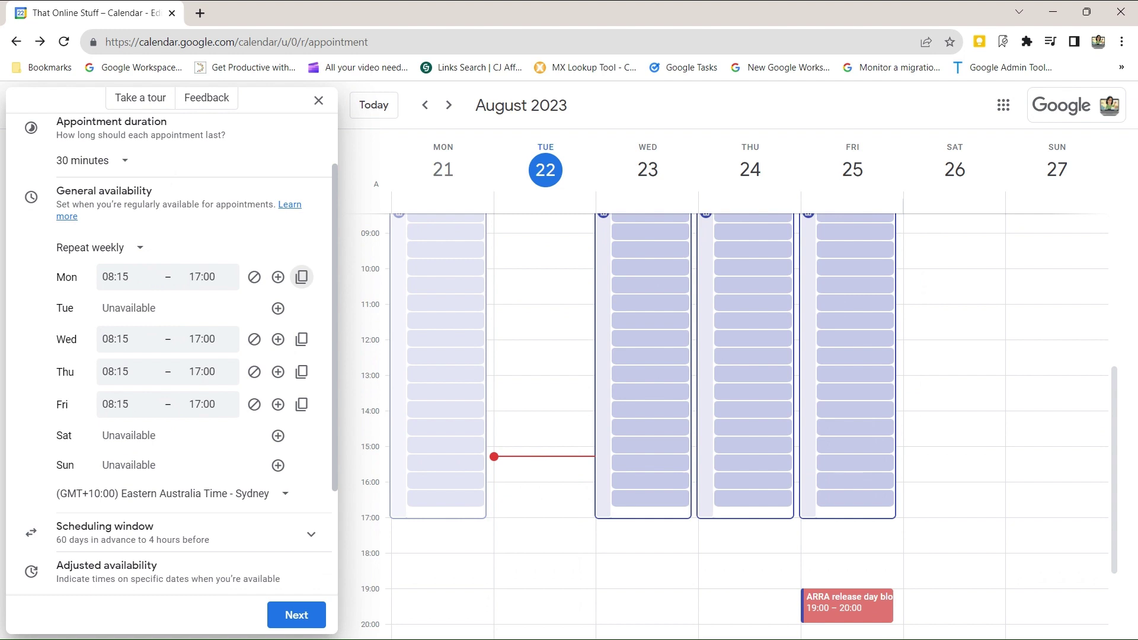
- Make Saturday available with Friday's copied hours, and add a second Monday period from 18:00 to 19:00
click(278, 437)
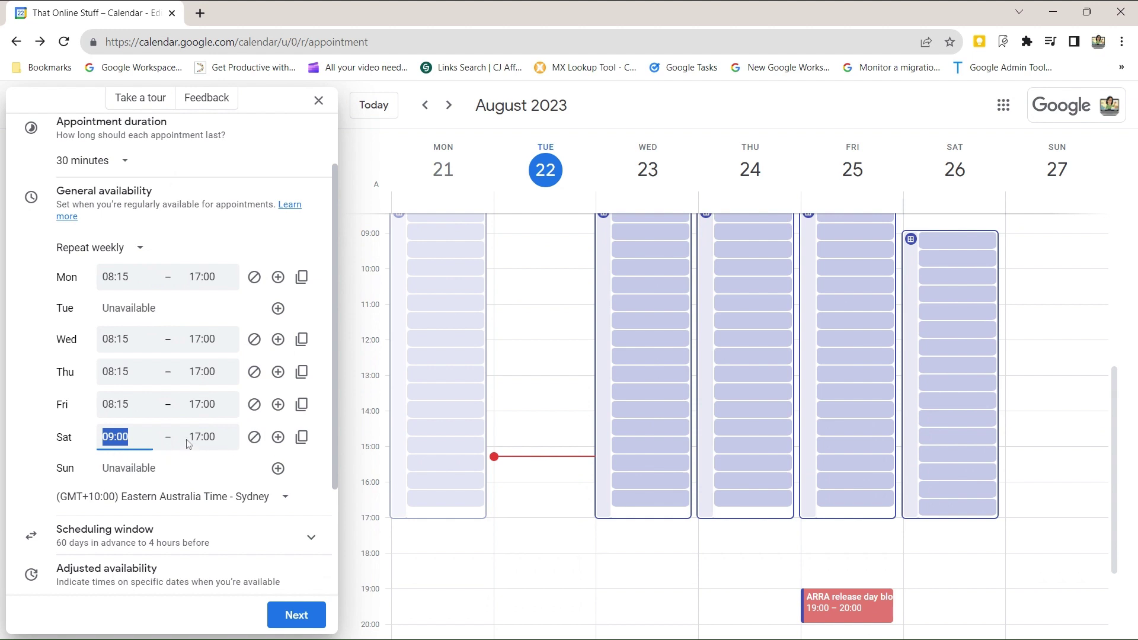
click(300, 407)
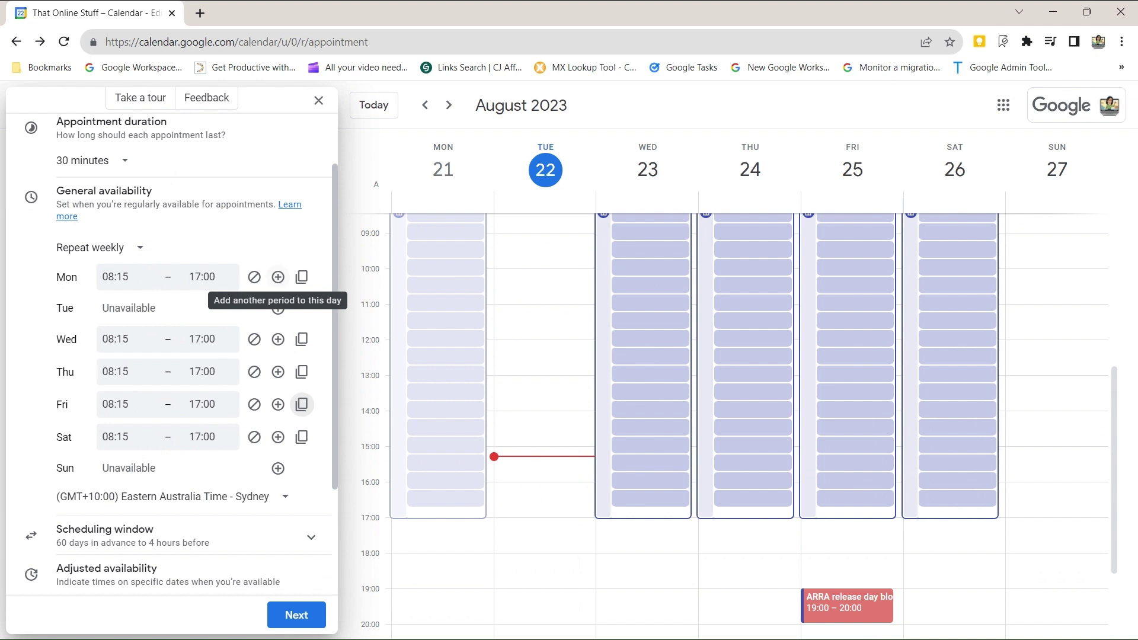
click(278, 276)
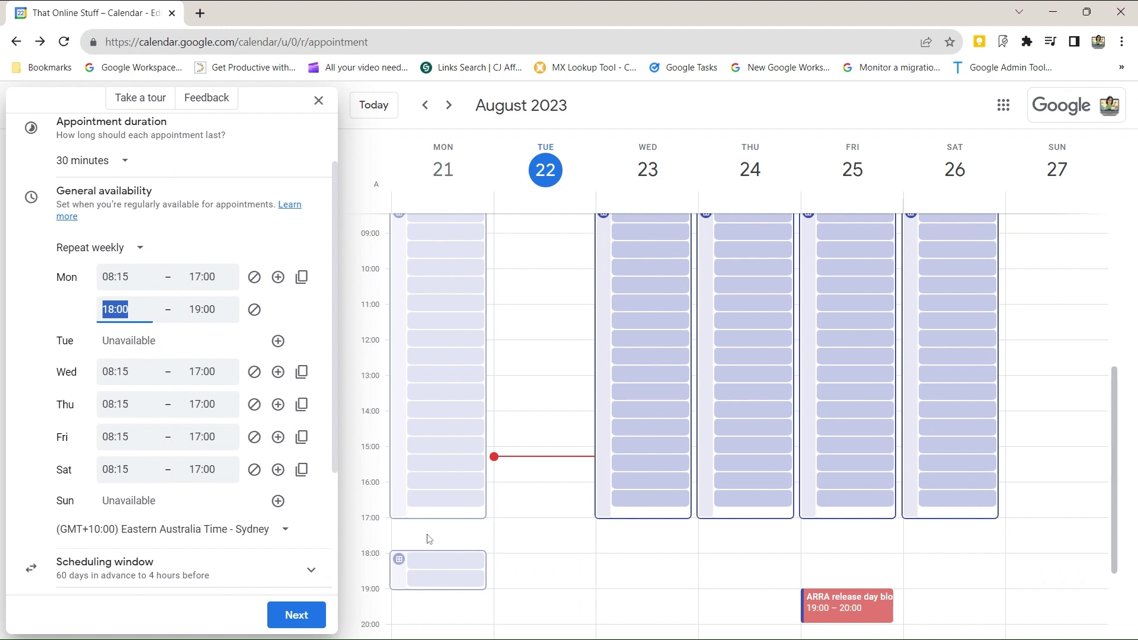
- In the scheduling window settings, set the maximum time in advance that an appointment can be booked to 50 days
scroll(177, 356, down, 3)
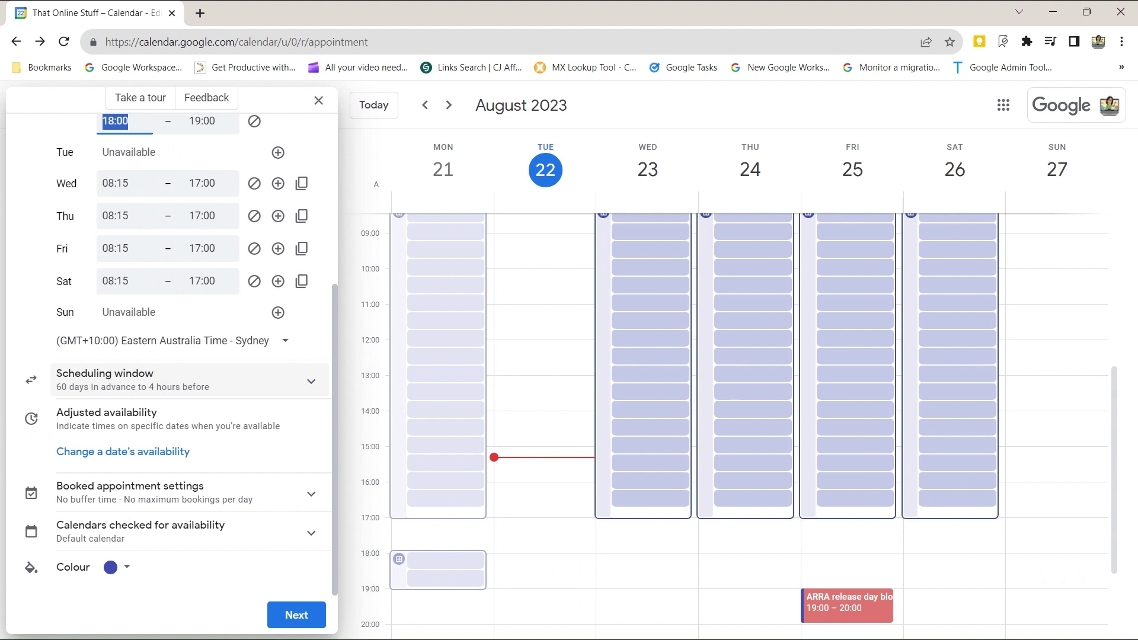
click(309, 385)
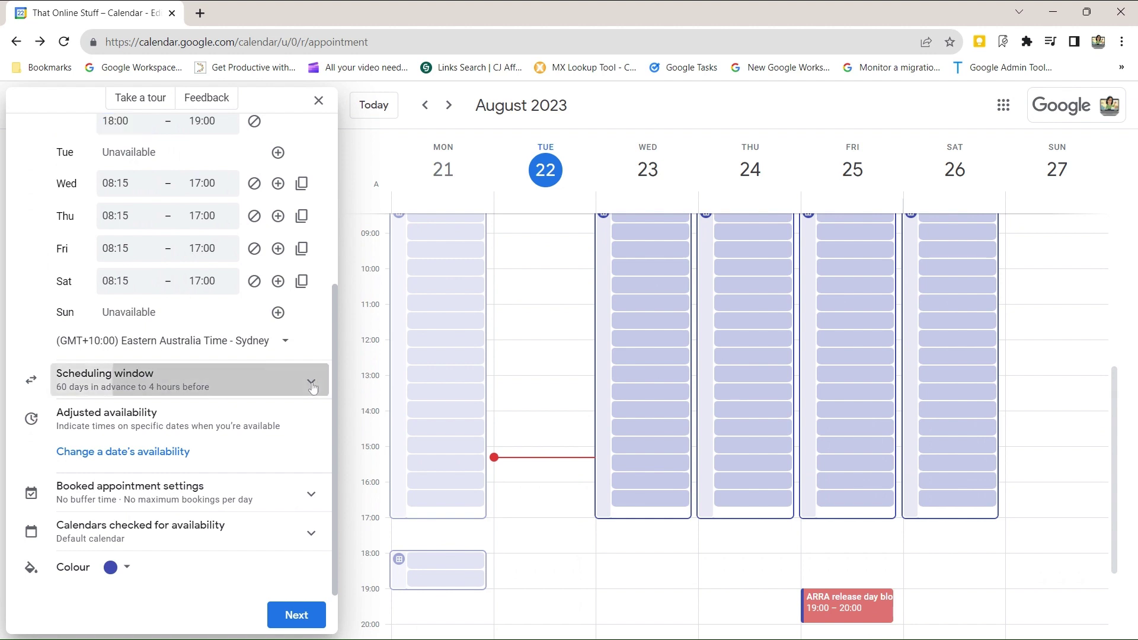
scroll(243, 427, down, 3)
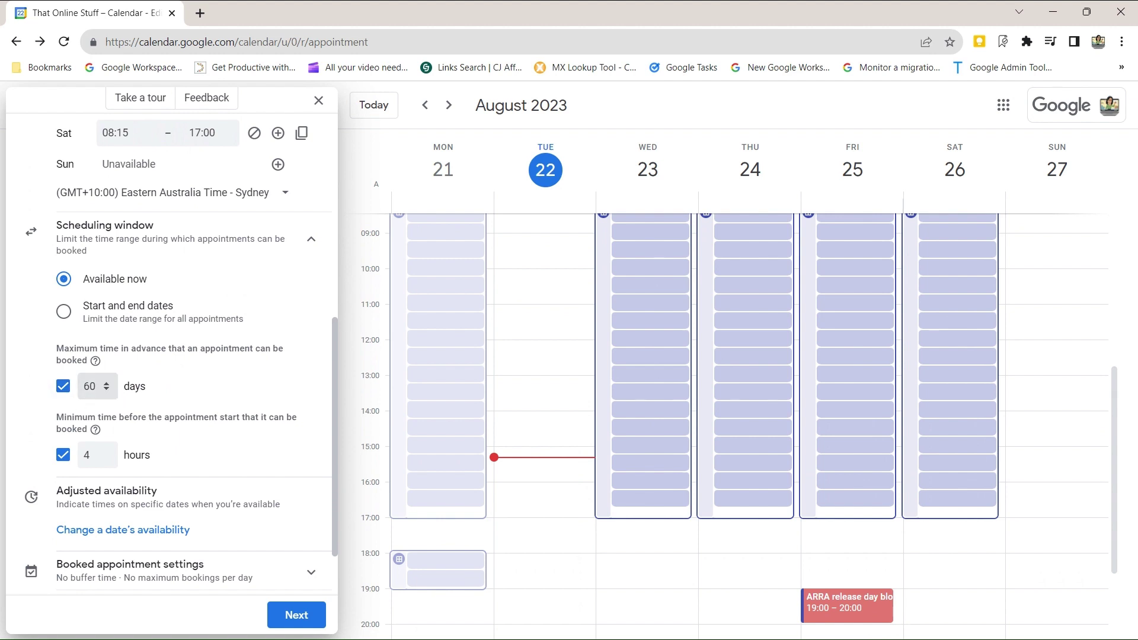
click(107, 384)
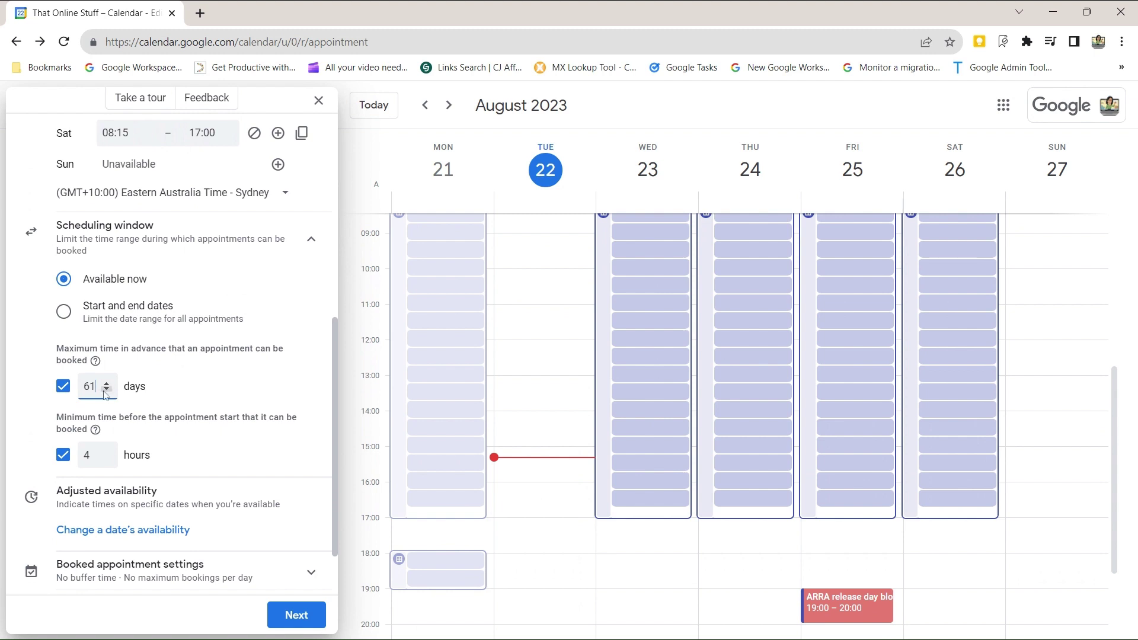
click(107, 391)
click(106, 391)
click(107, 390)
click(107, 391)
click(107, 391)
- Set the minimum time before the appointment start that it can be booked to 10 hours
click(108, 453)
click(107, 453)
click(108, 454)
click(109, 454)
click(107, 453)
click(108, 454)
- Add an adjusted availability entry for 31 Aug 2023 and mark that date as unavailable
scroll(230, 452, down, 1)
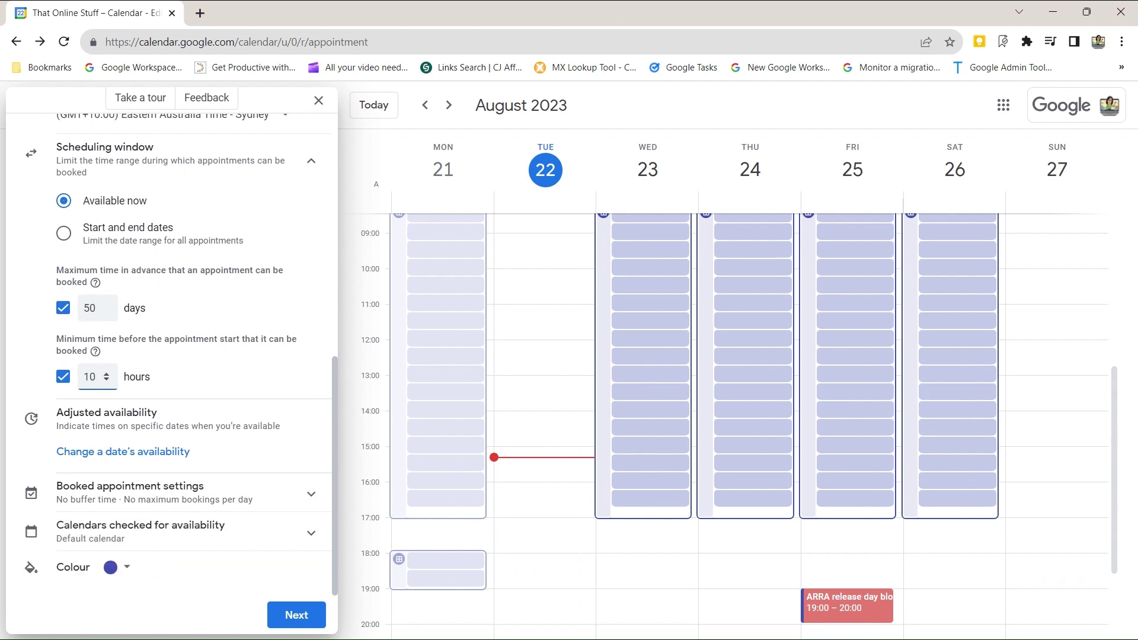
click(154, 458)
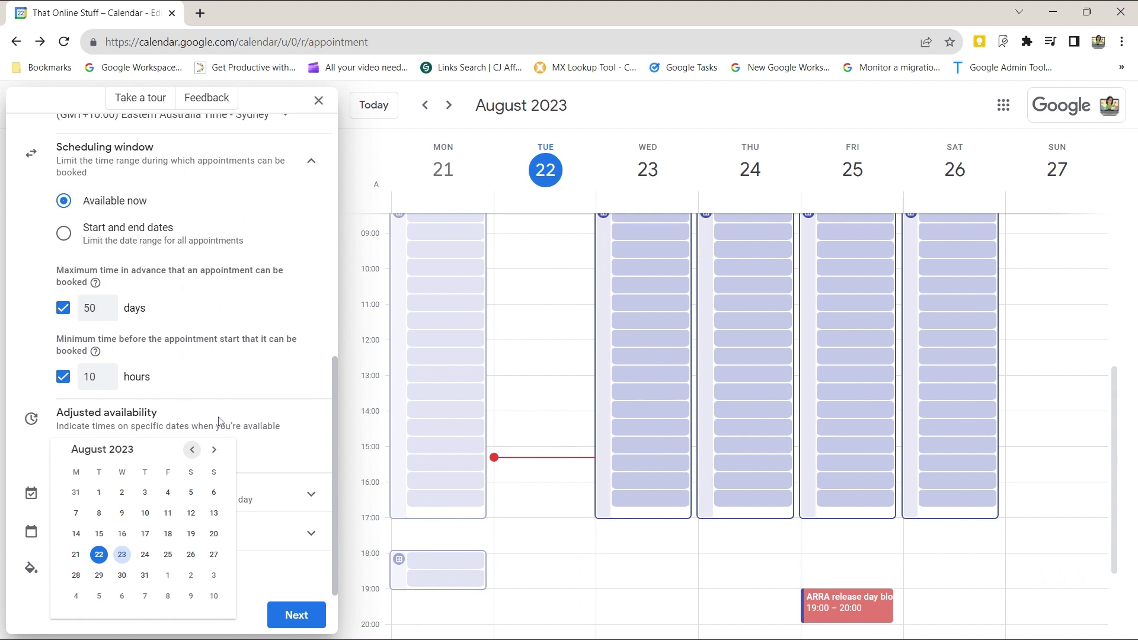
click(146, 578)
click(145, 575)
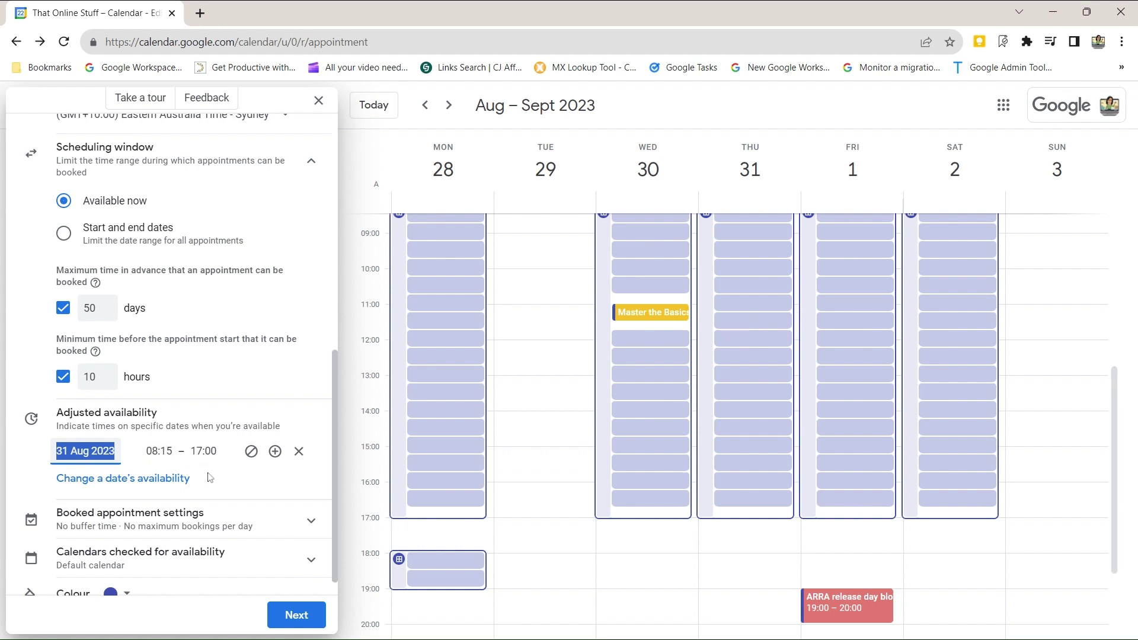
click(252, 452)
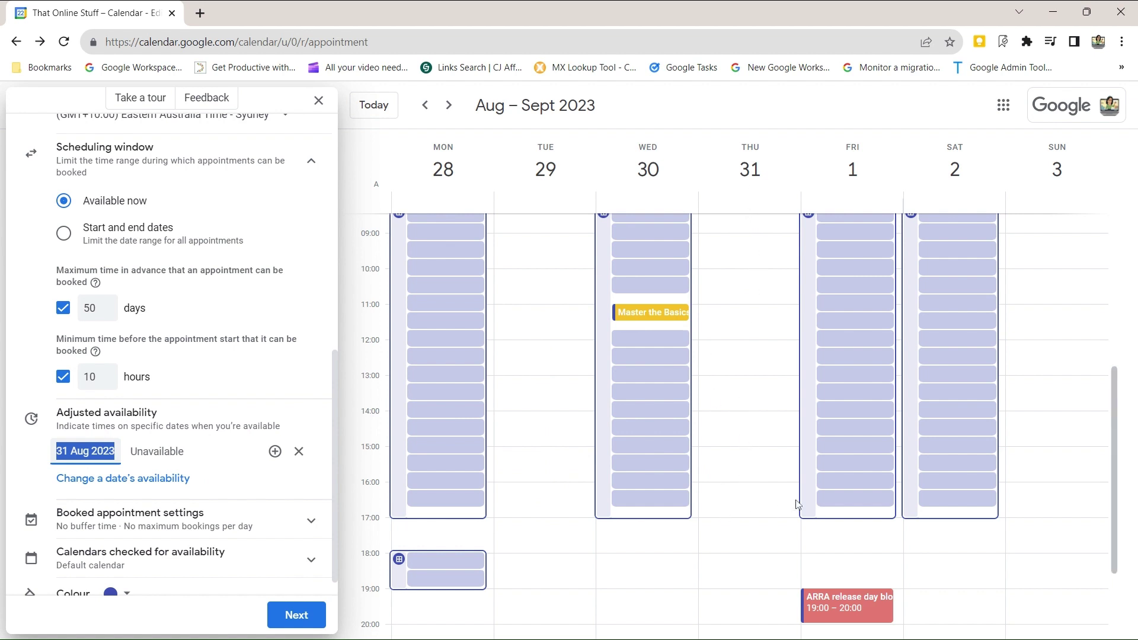
- Enable a 30-minute buffer time between appointment slots in the booked appointment settings and review the spacing in the following week
click(450, 105)
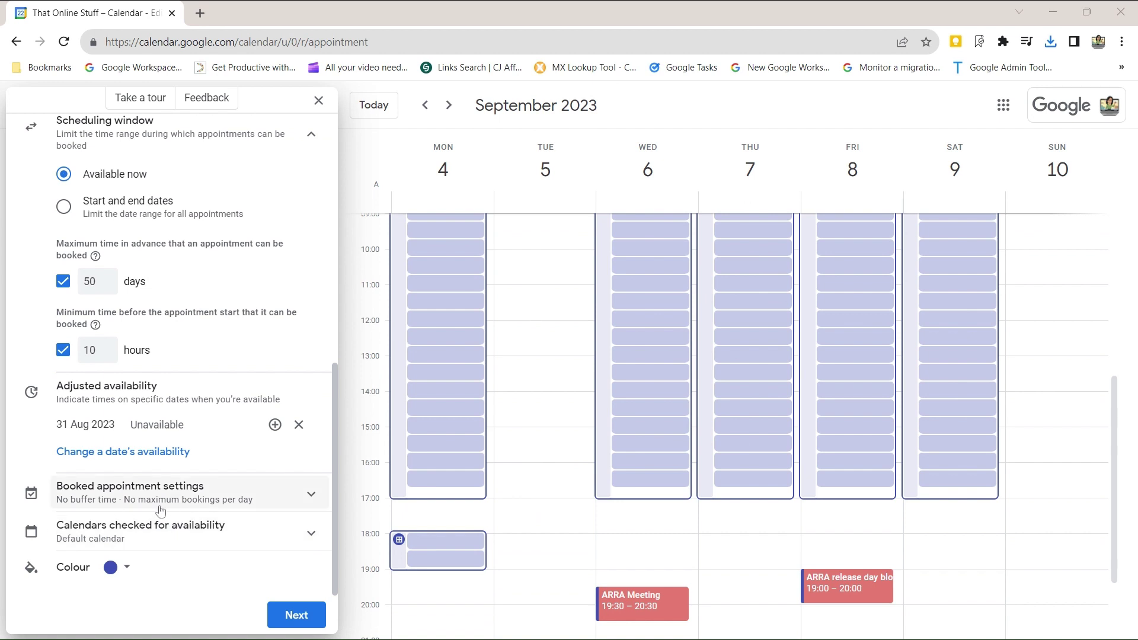
click(309, 497)
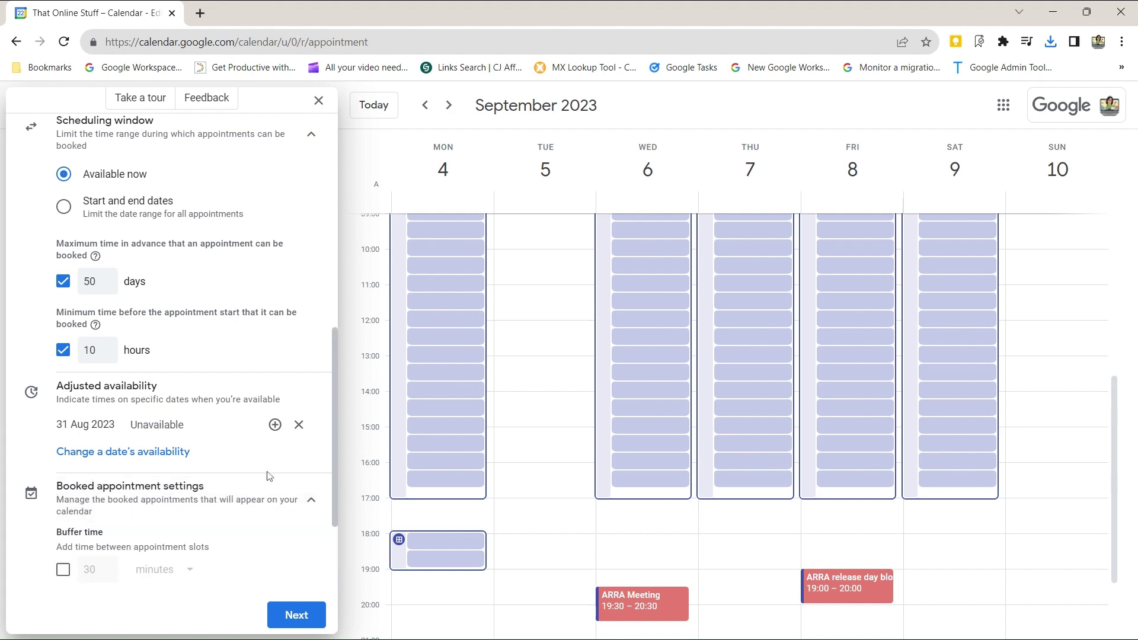
scroll(268, 476, down, 3)
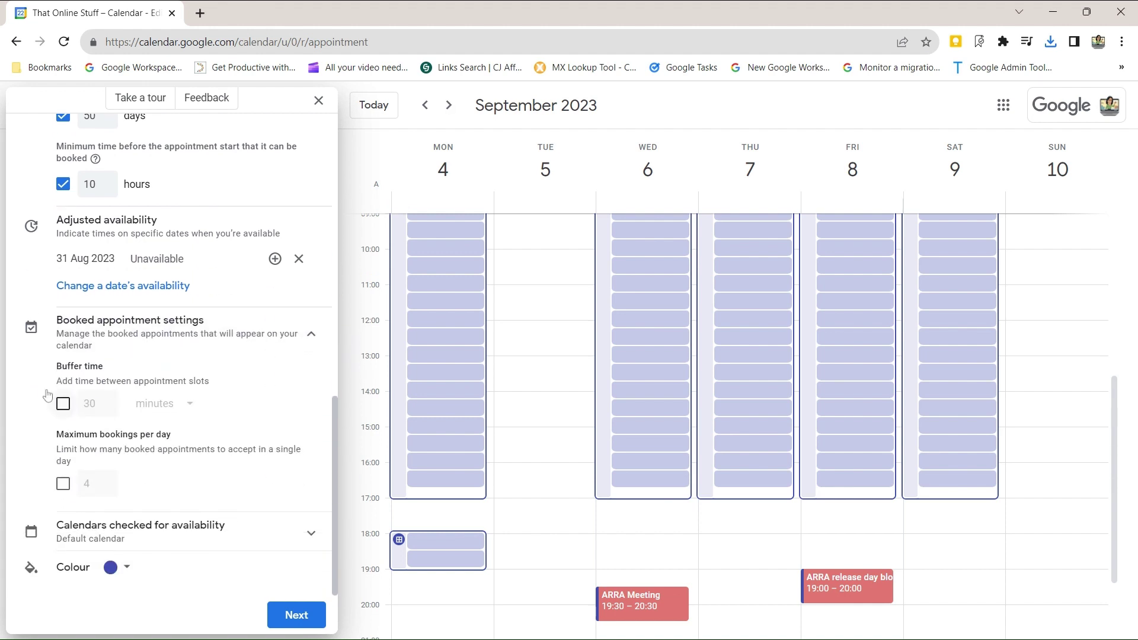
click(64, 405)
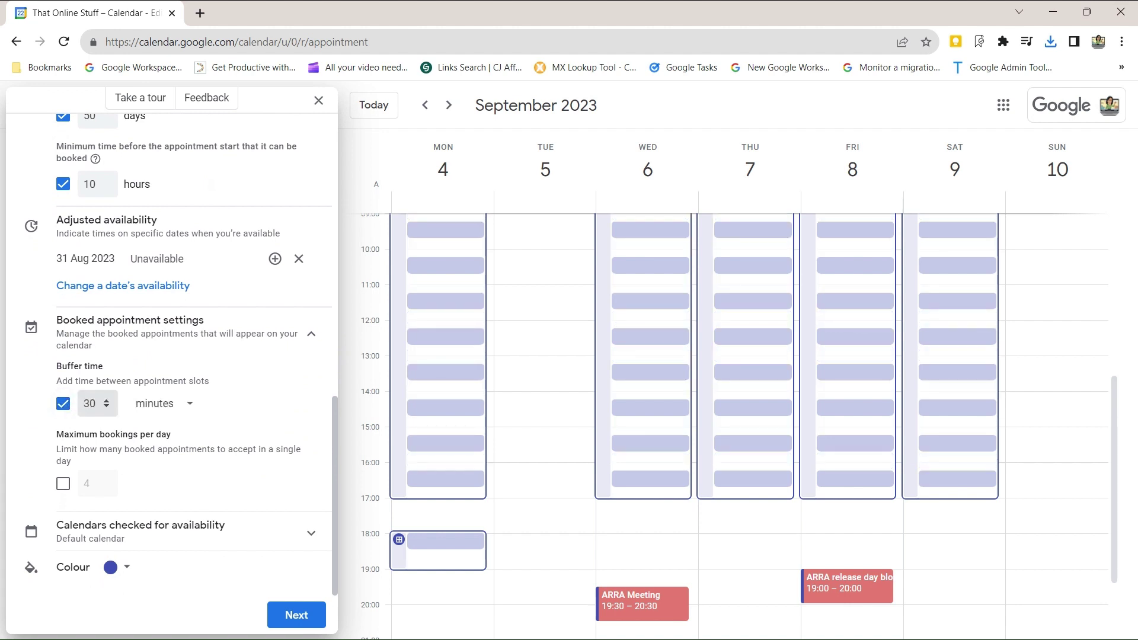
scroll(604, 425, up, 3)
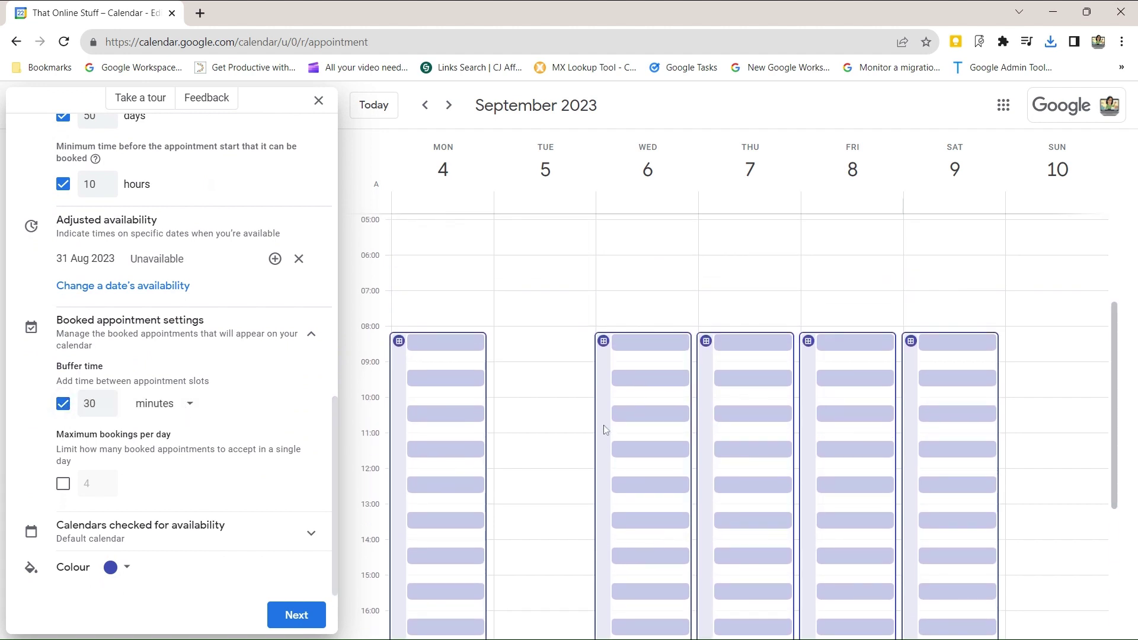
scroll(604, 425, down, 2)
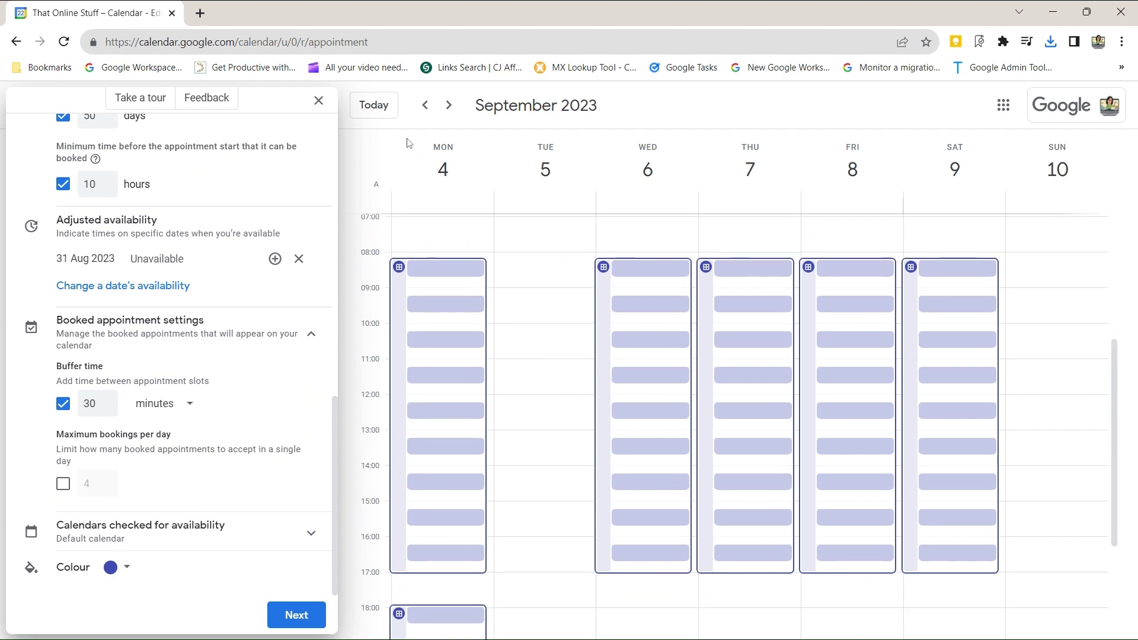
- Display the current week and set the buffer time between appointment slots to 1 hour, keeping the booked appointment settings in view
click(384, 119)
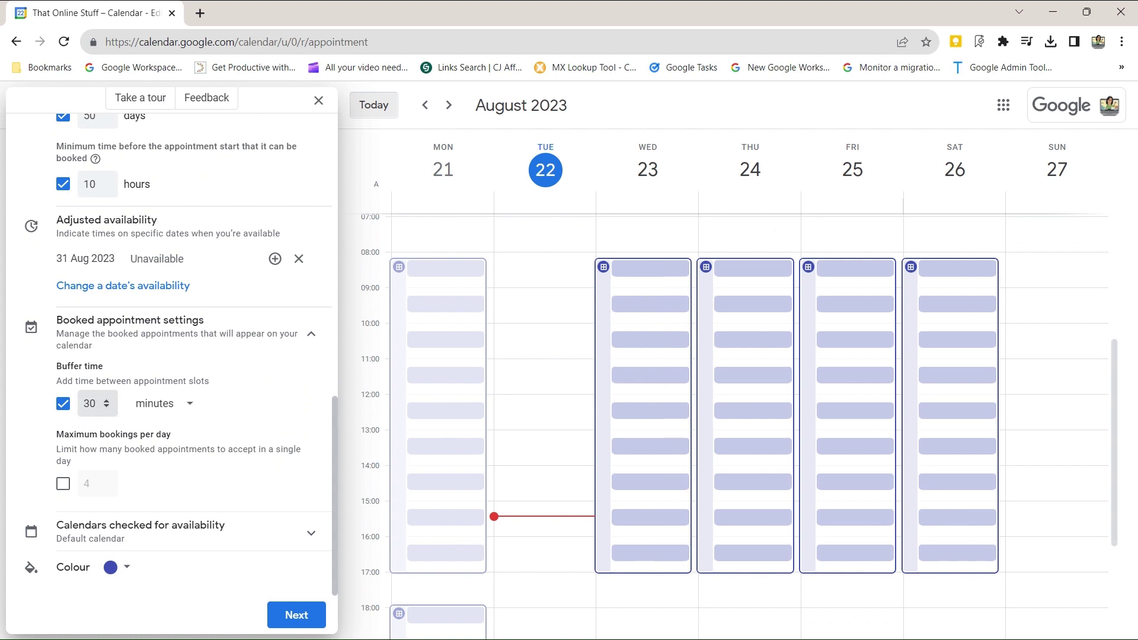
click(155, 405)
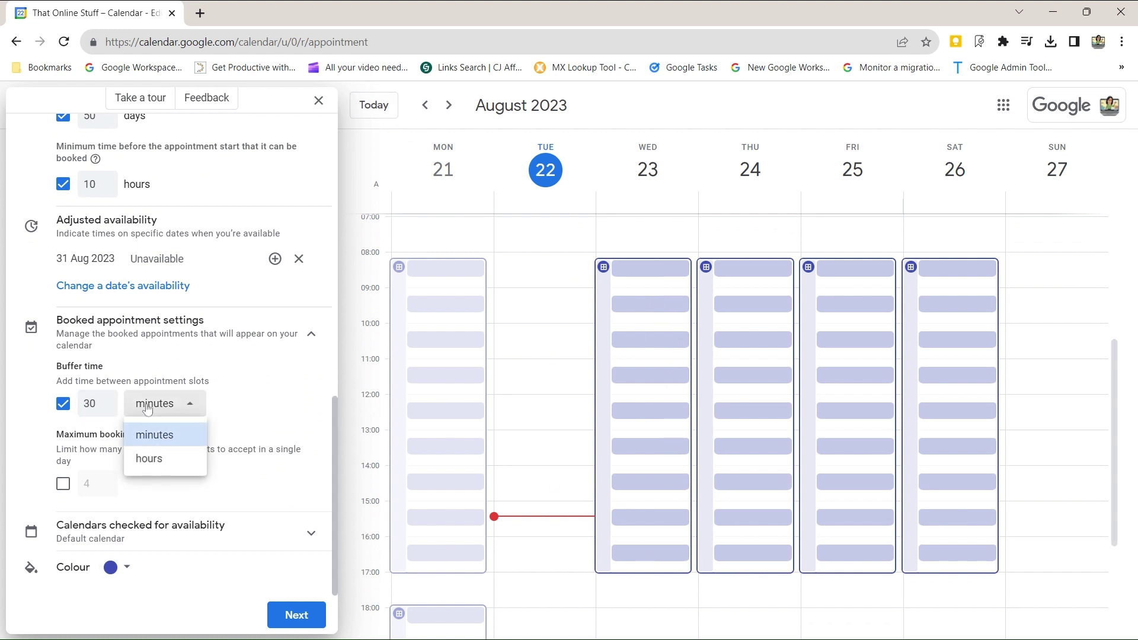
click(146, 469)
double_click(94, 404)
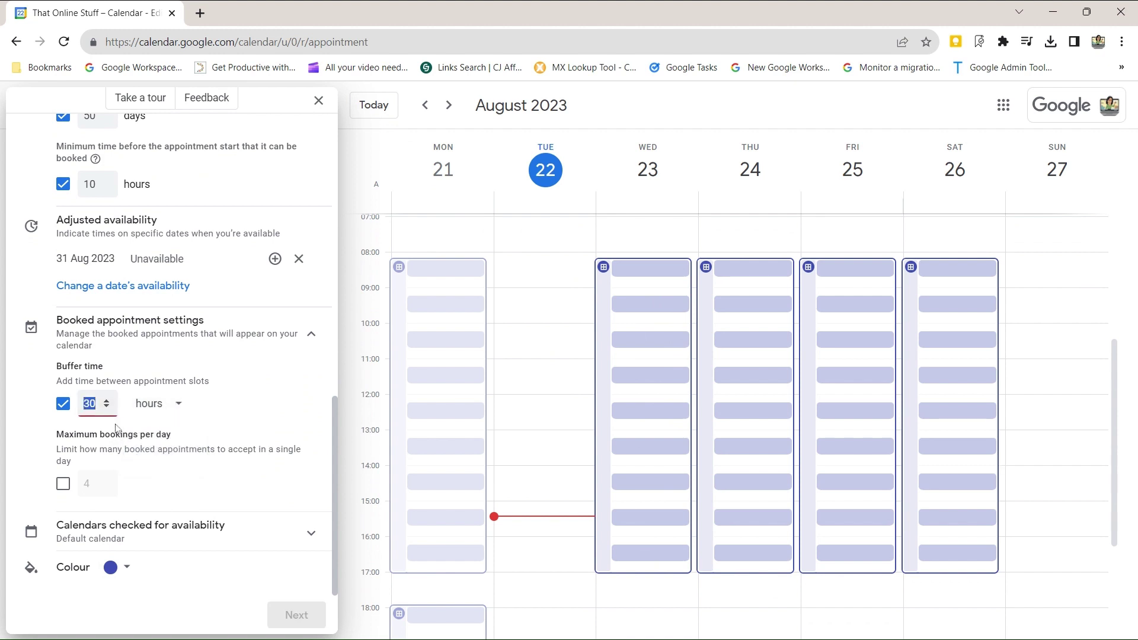
text(4)
key(Return)
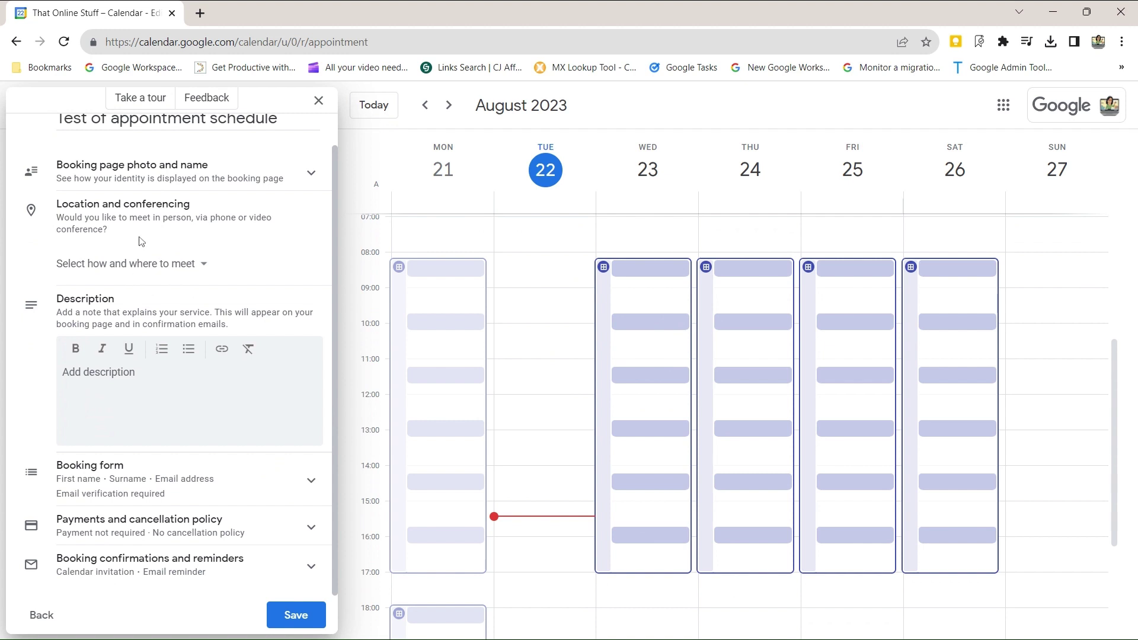
click(36, 615)
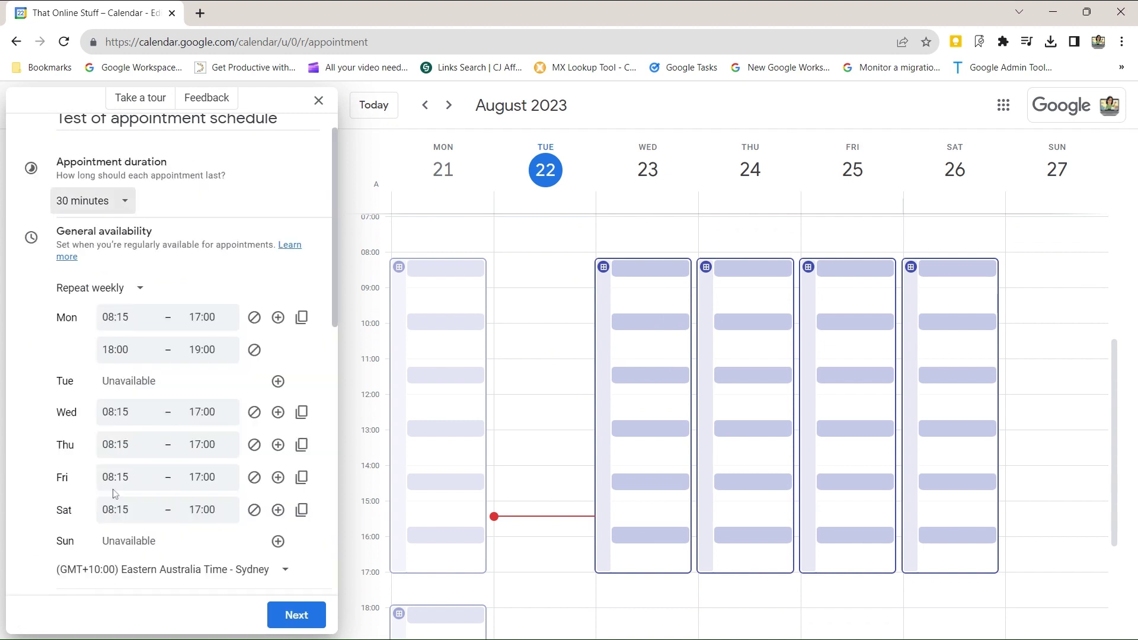
scroll(122, 488, down, 8)
scroll(122, 488, down, 4)
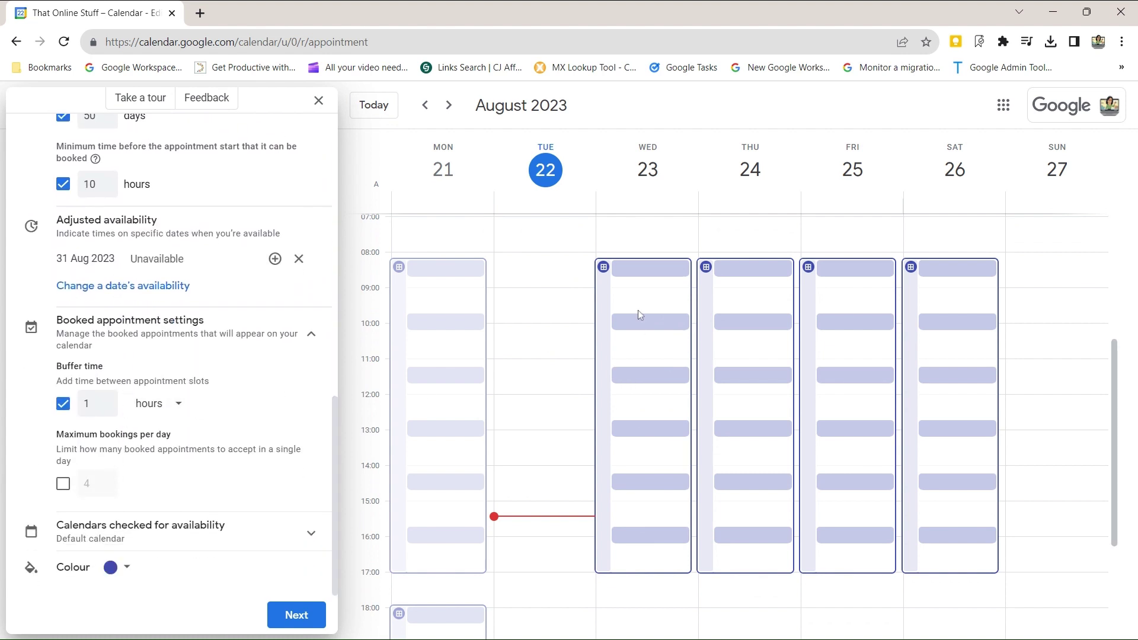
- Set the buffer time between appointment slots to 30 minutes
click(86, 404)
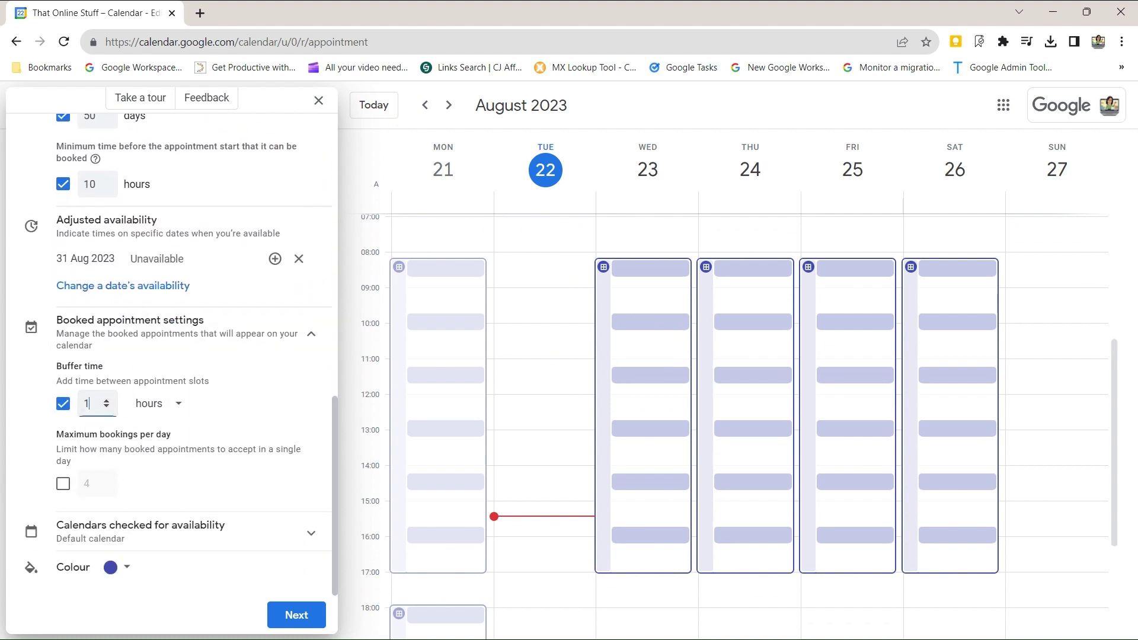
double_click(86, 404)
text(30)
click(156, 410)
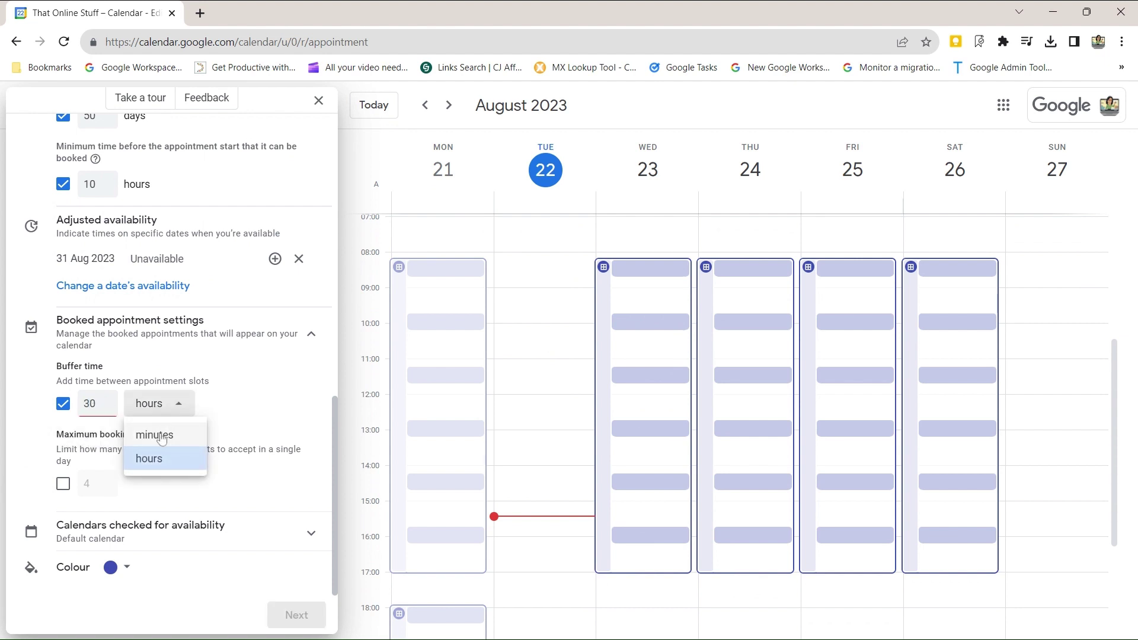
click(157, 435)
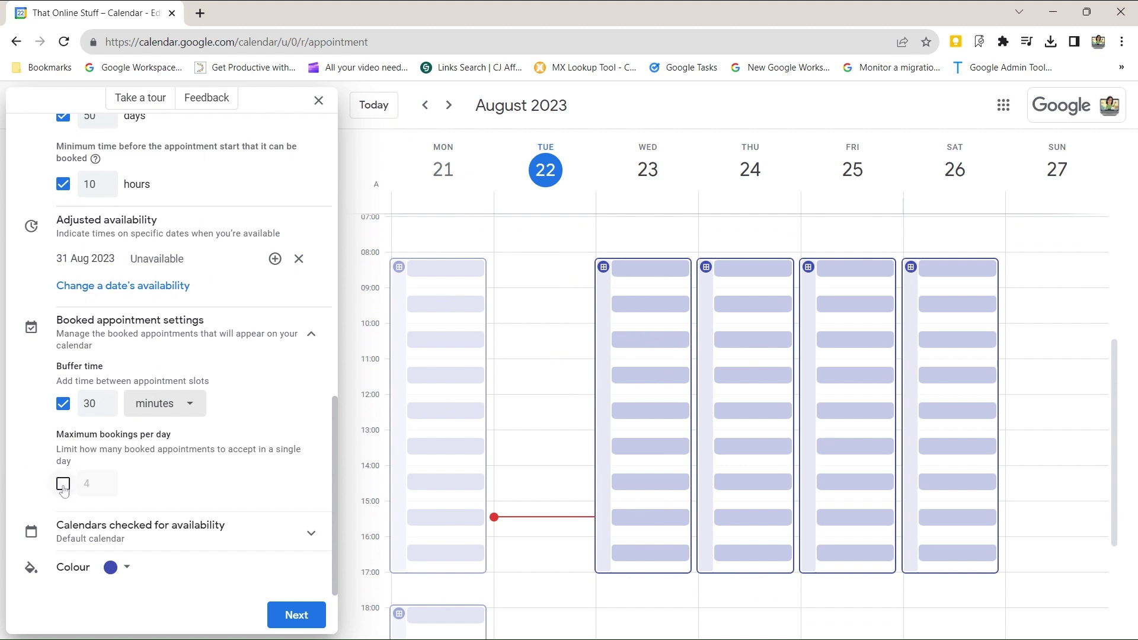
- Switch the buffer time off and on again, and enable a maximum of 4 bookings per day
click(63, 407)
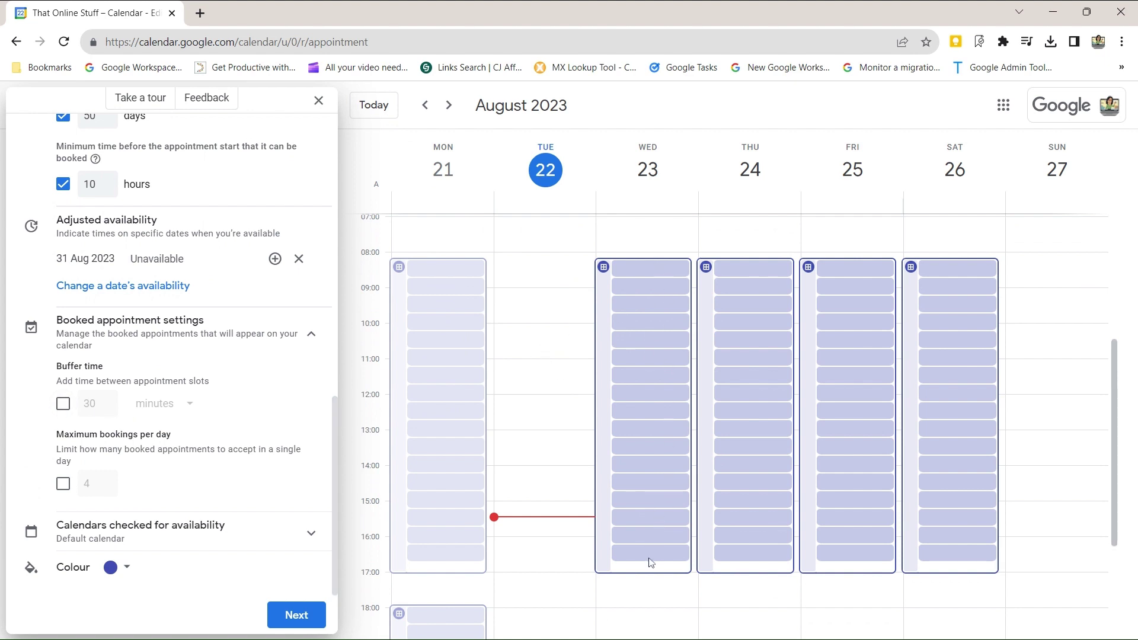
click(64, 485)
click(63, 405)
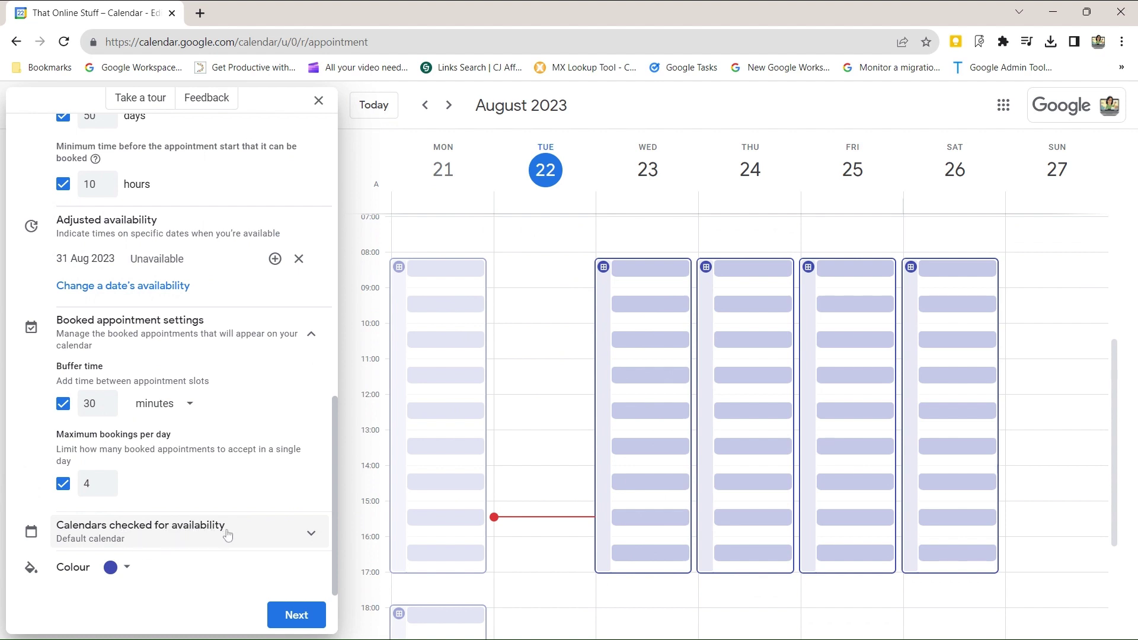
- Include the GApps-Cal Other Release calendar in the availability check and change the schedule's colour to orange-red
click(311, 534)
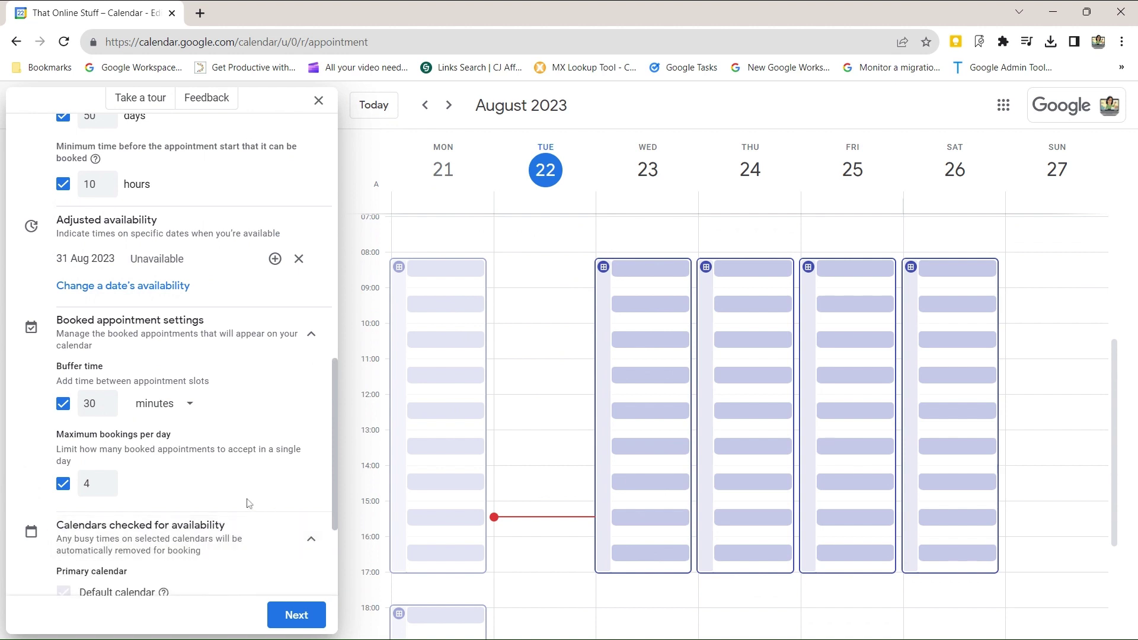
scroll(237, 498, down, 2)
scroll(238, 498, down, 2)
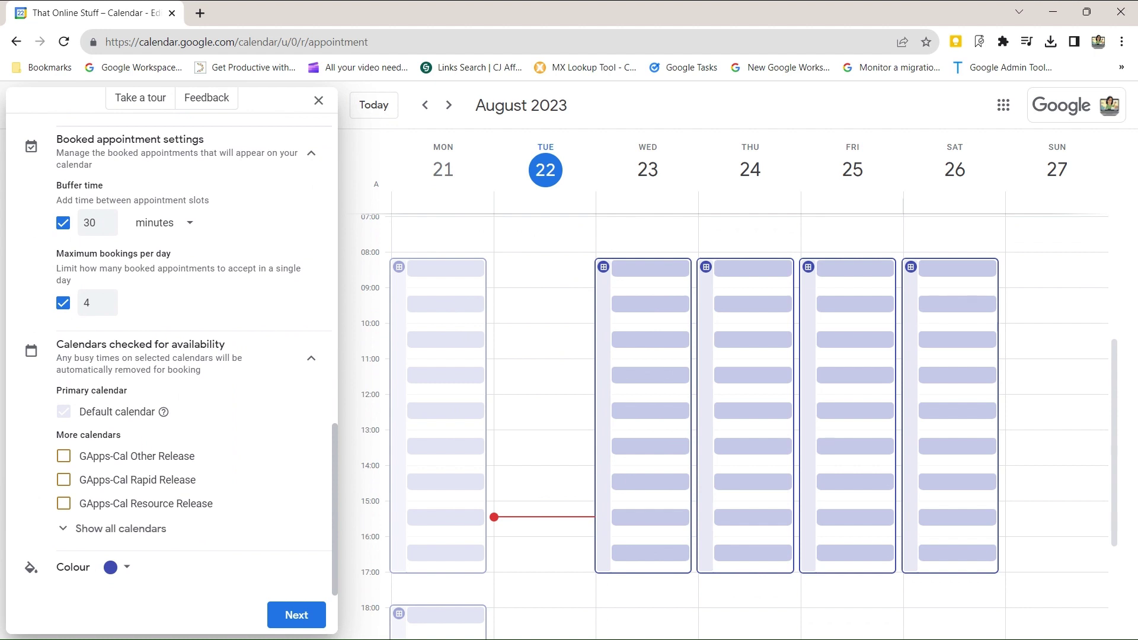
click(64, 457)
click(126, 570)
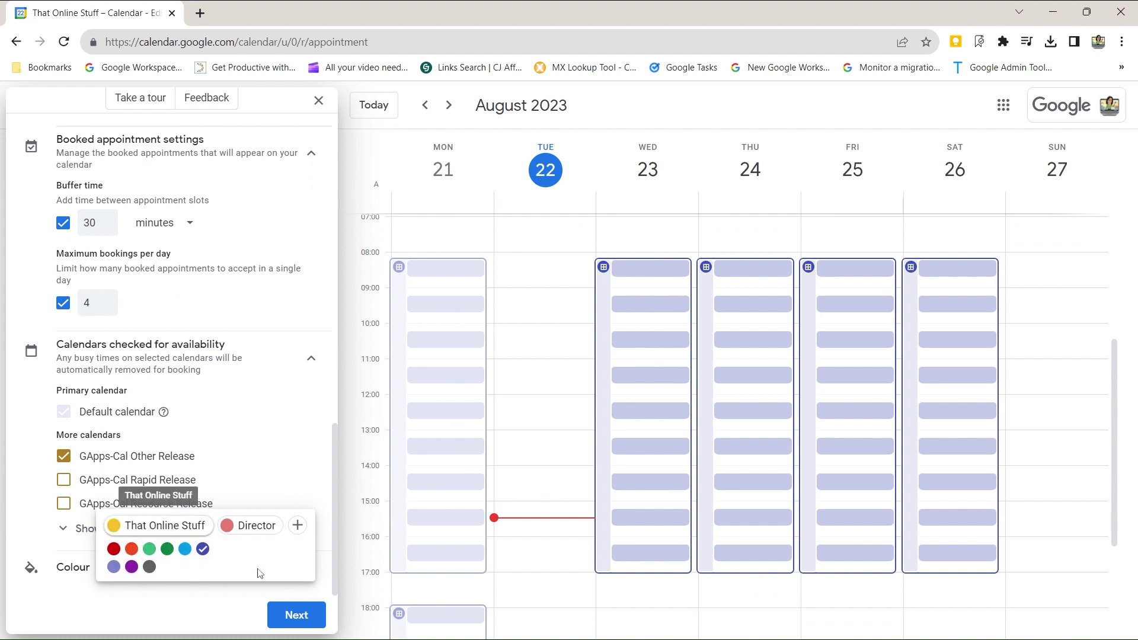
click(133, 551)
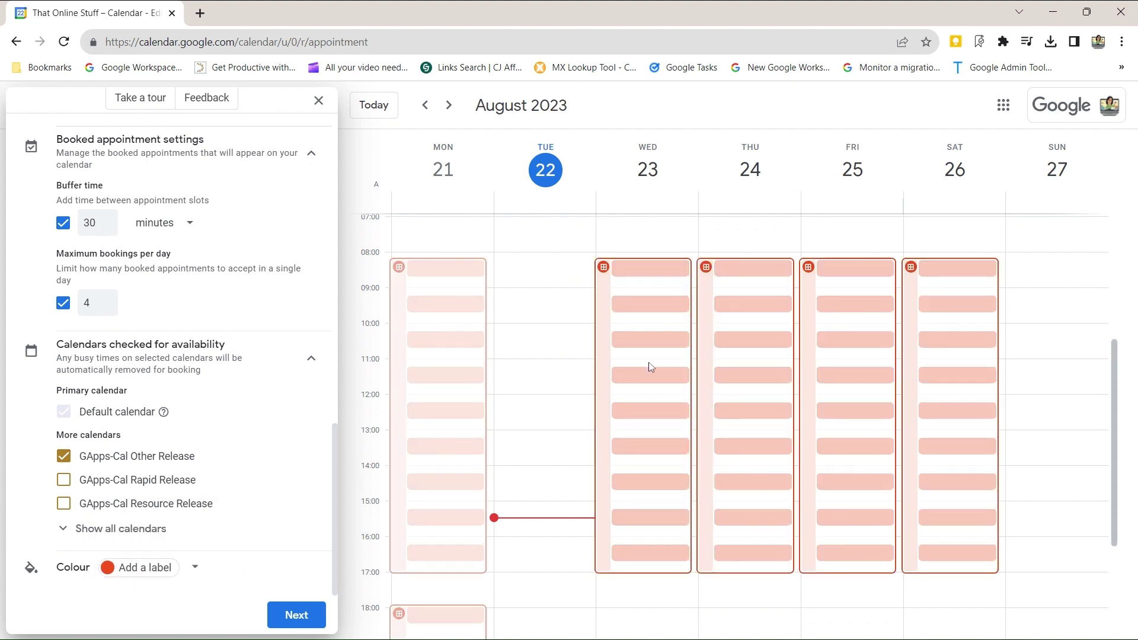
- Proceed to the booking page details and expand the booking page photo and name section
click(298, 618)
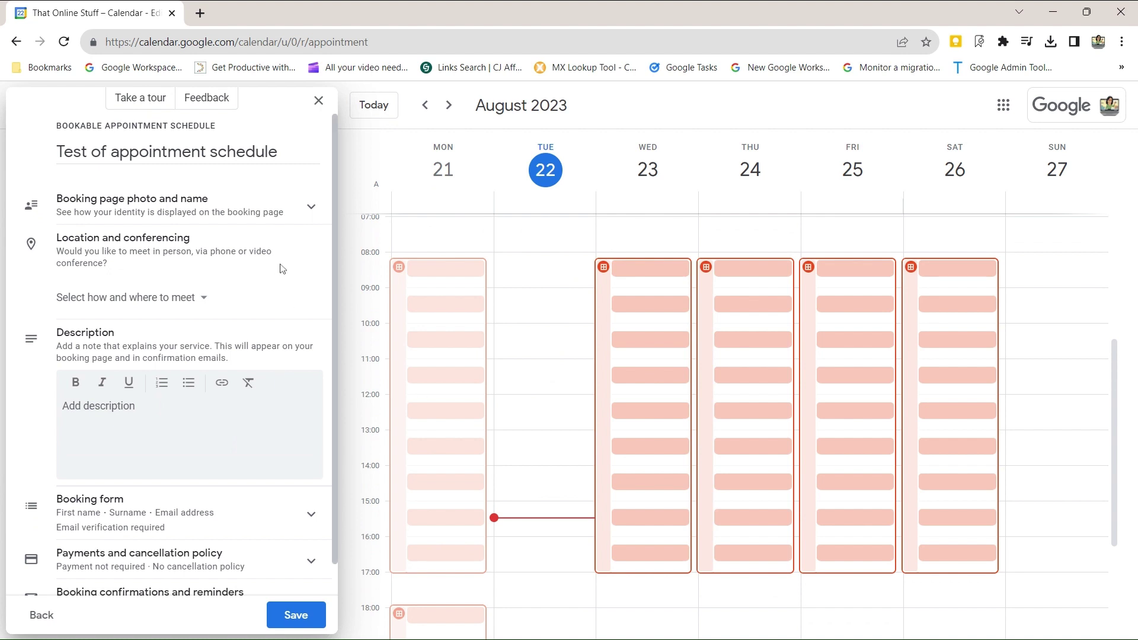
click(318, 211)
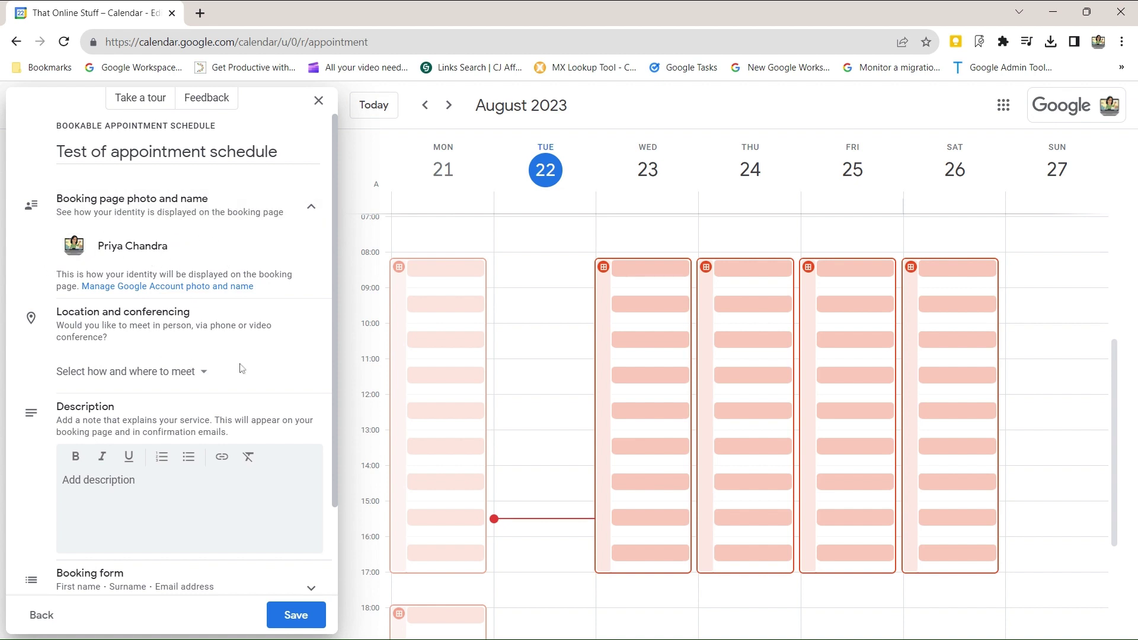
scroll(234, 341, down, 1)
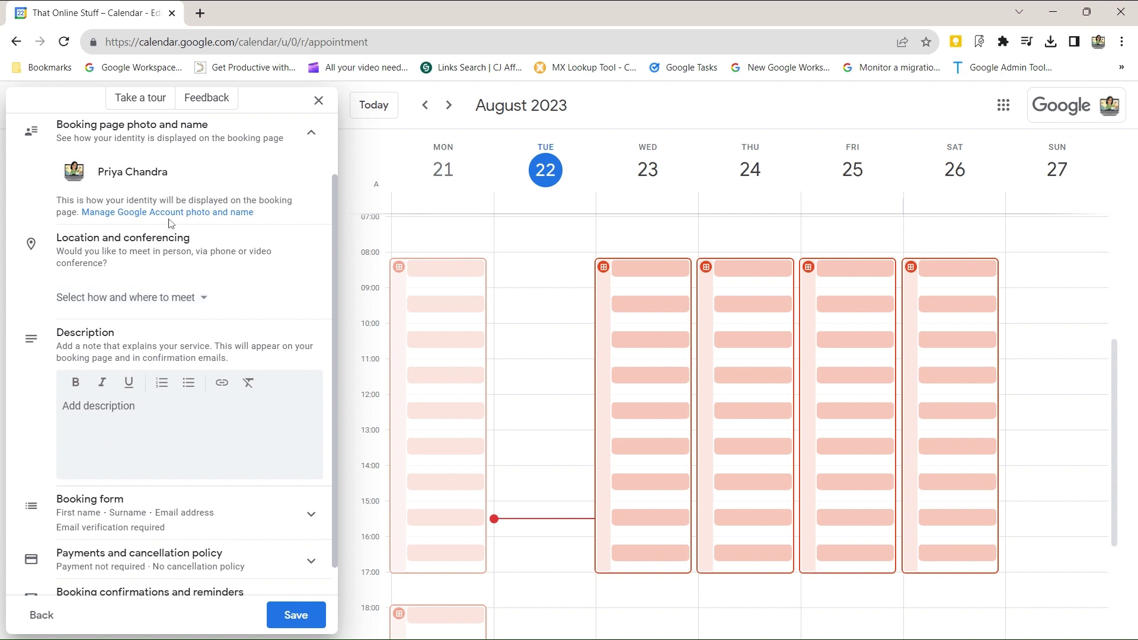
- Try Google Meet video conferencing, in-person meeting and phone call for the location and conferencing, and finish with None/to be specified later
click(202, 300)
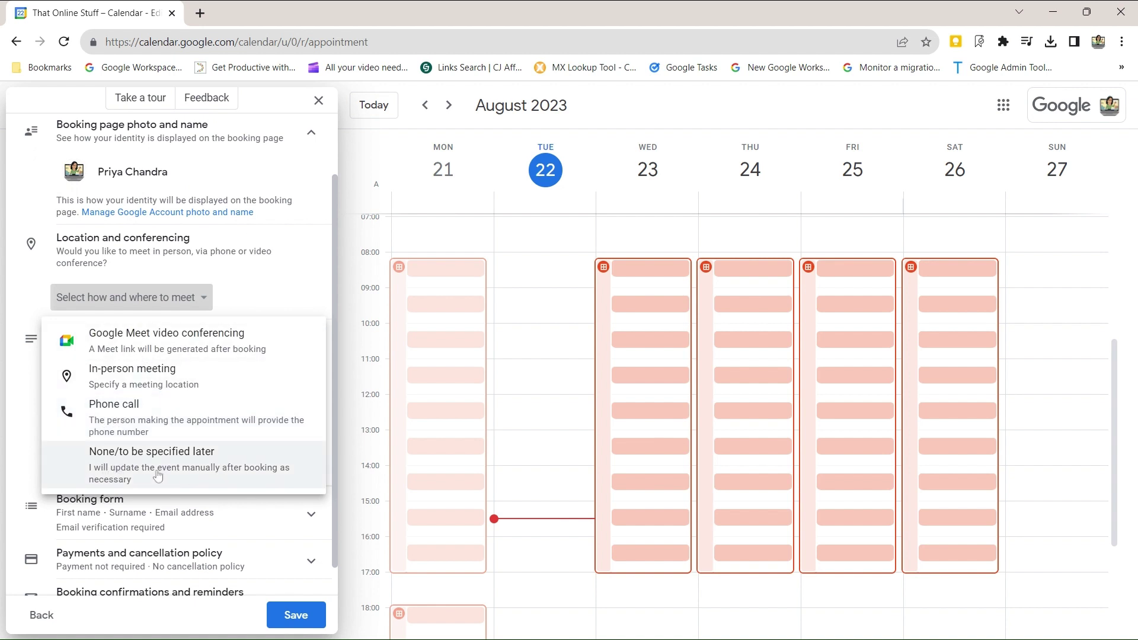
click(126, 351)
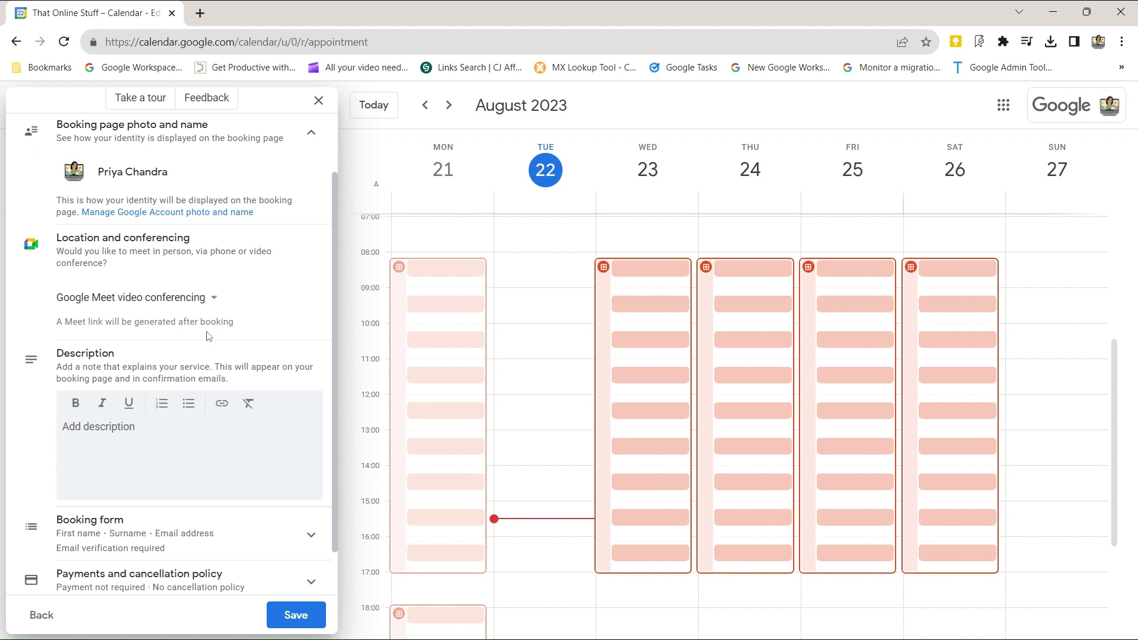
click(213, 297)
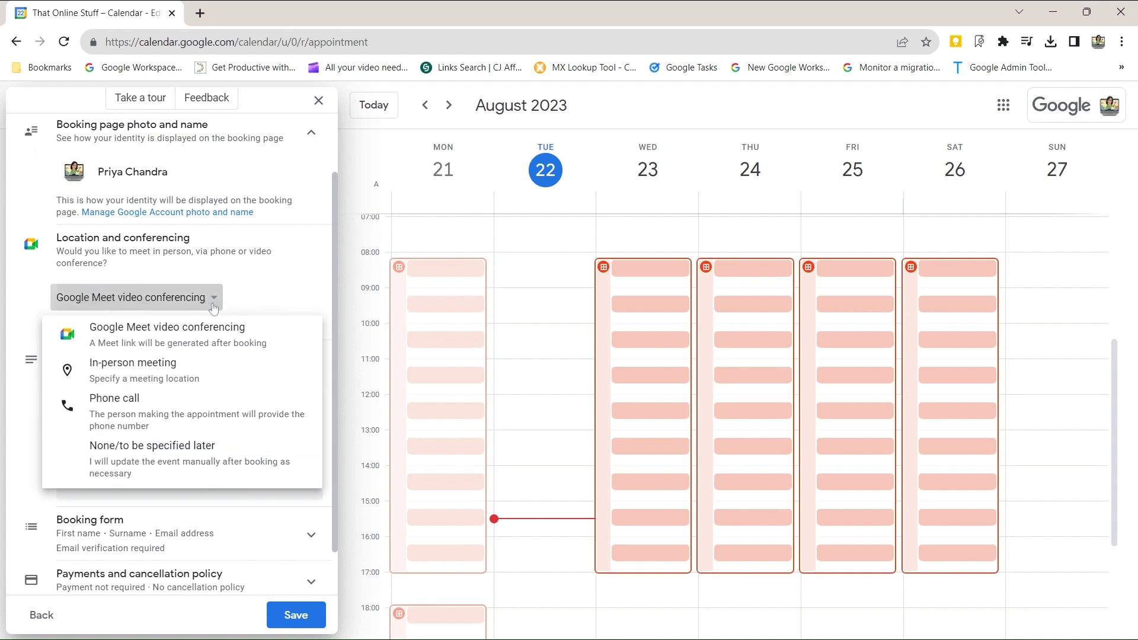
click(146, 374)
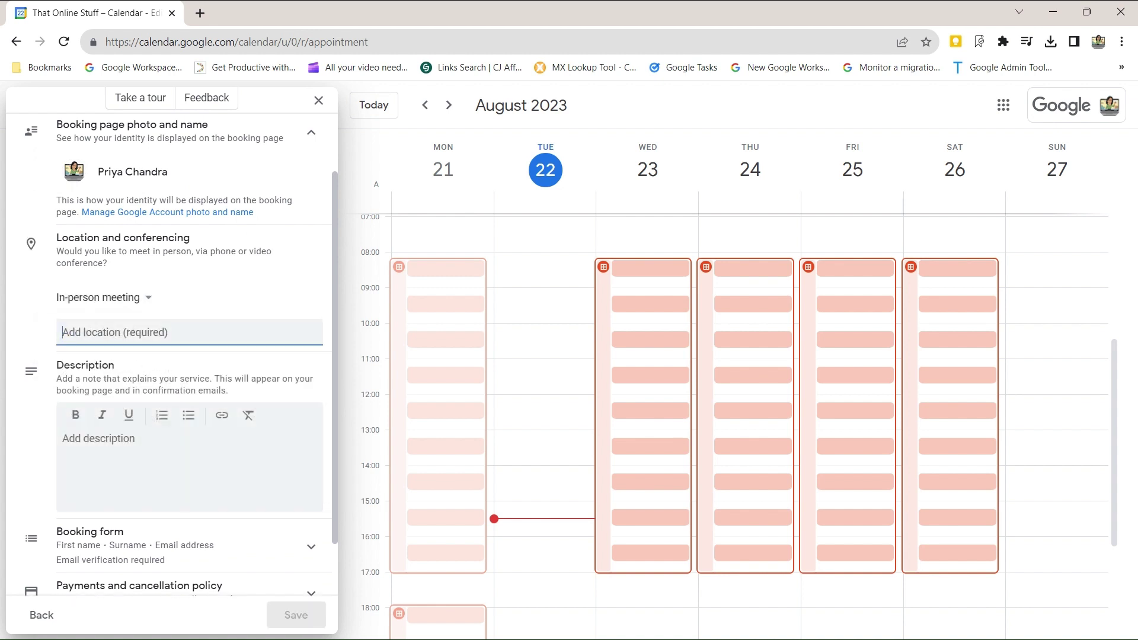
click(146, 302)
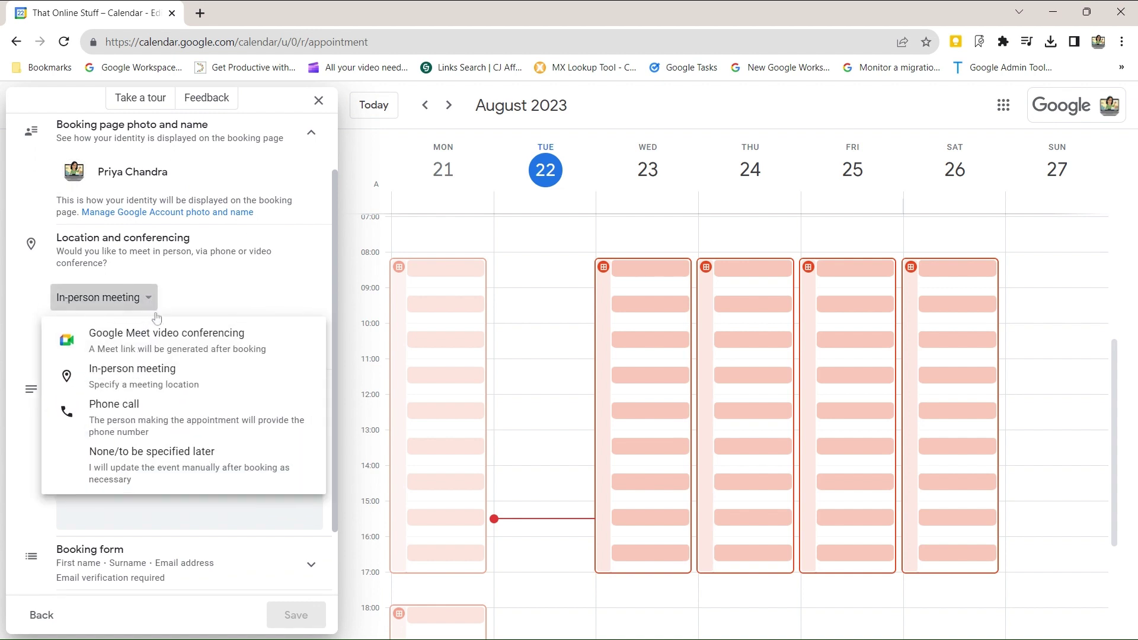
click(134, 409)
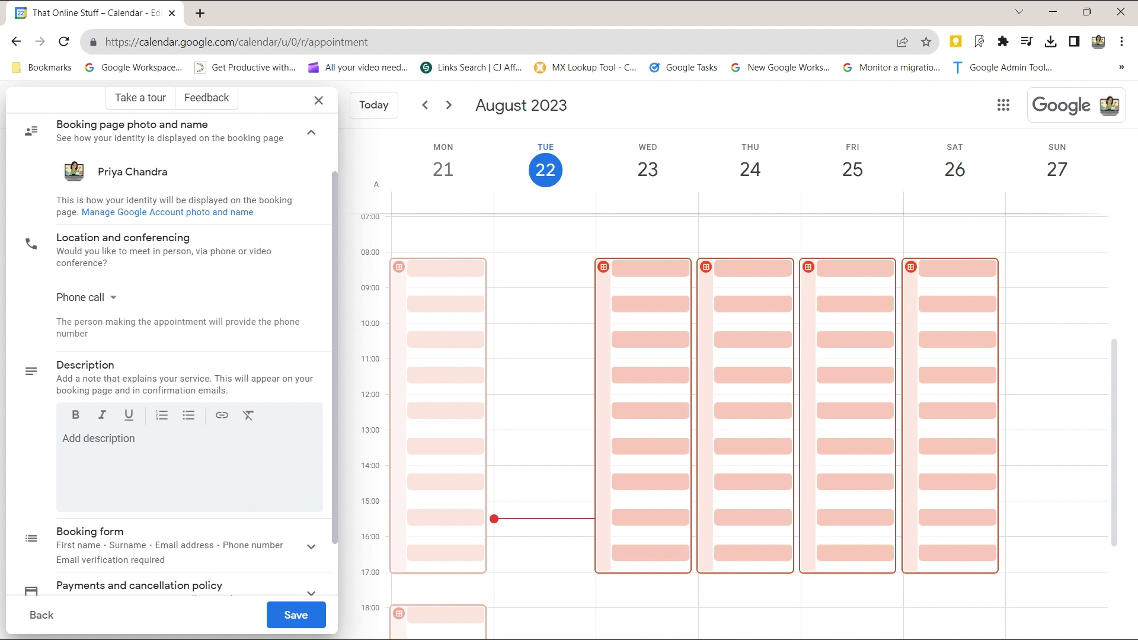
click(104, 299)
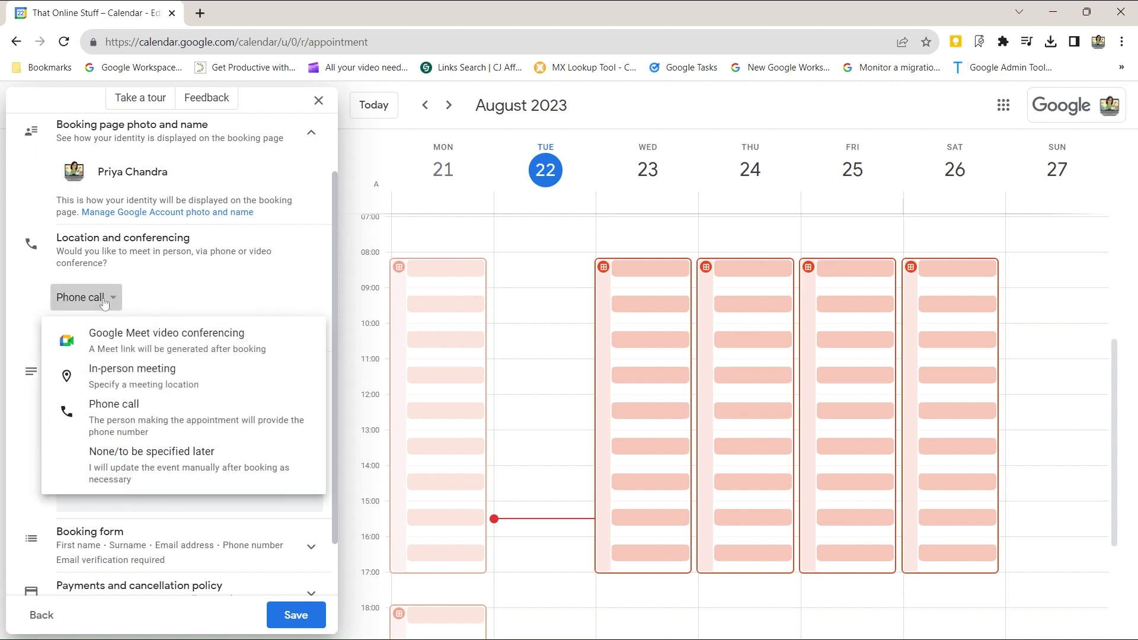
click(108, 470)
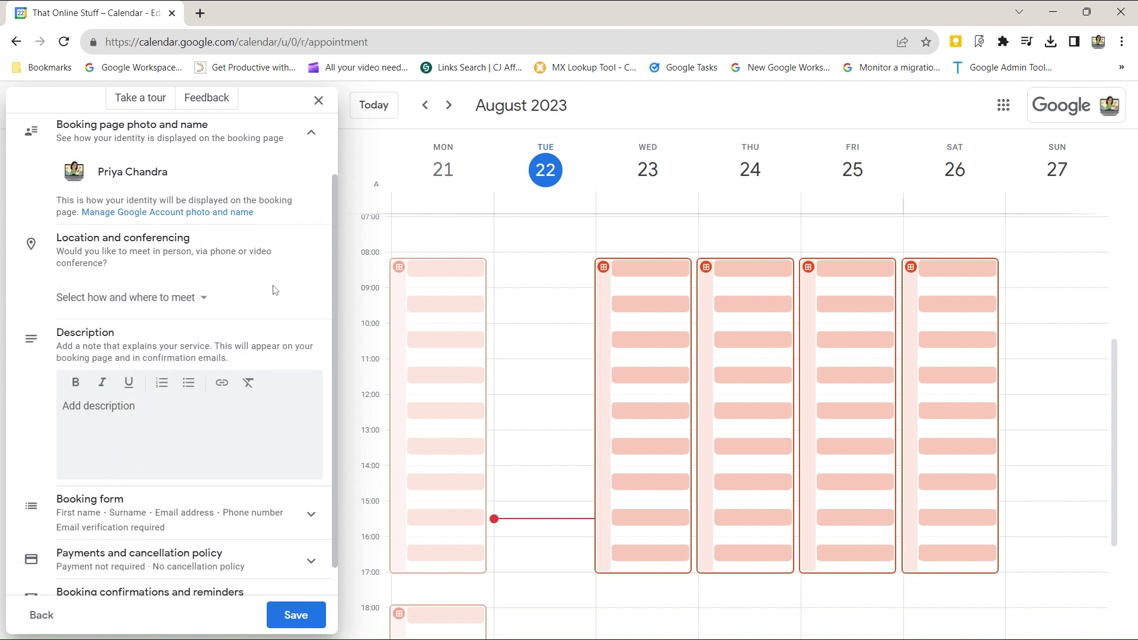
- Enter the booking page description "This is what people will see on the booking page."
scroll(213, 304, down, 1)
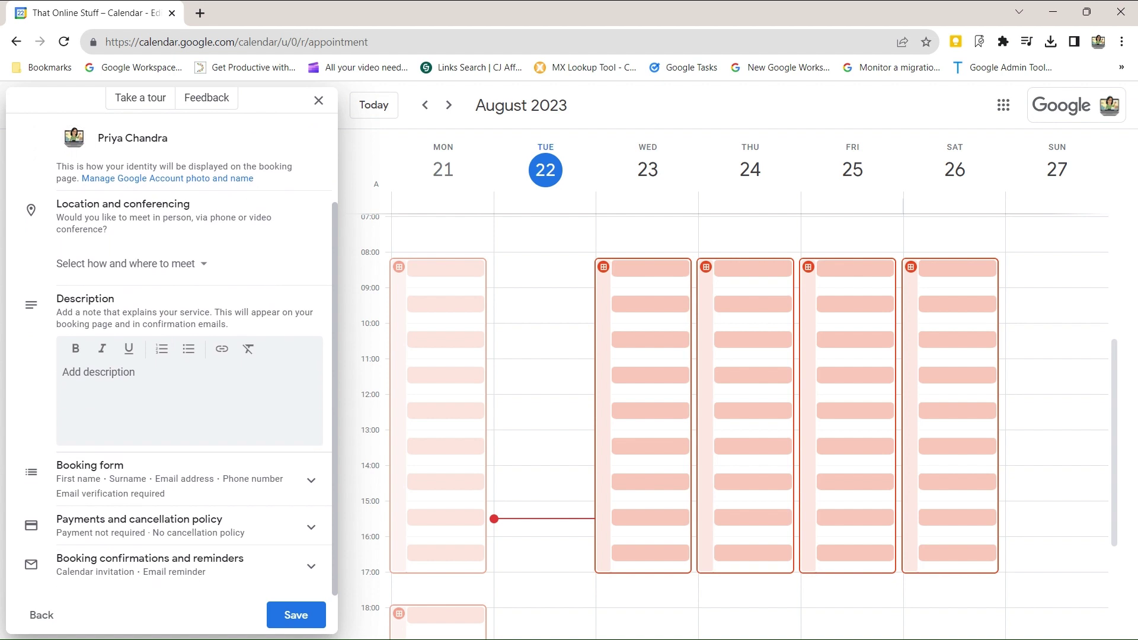
click(190, 409)
text(This )
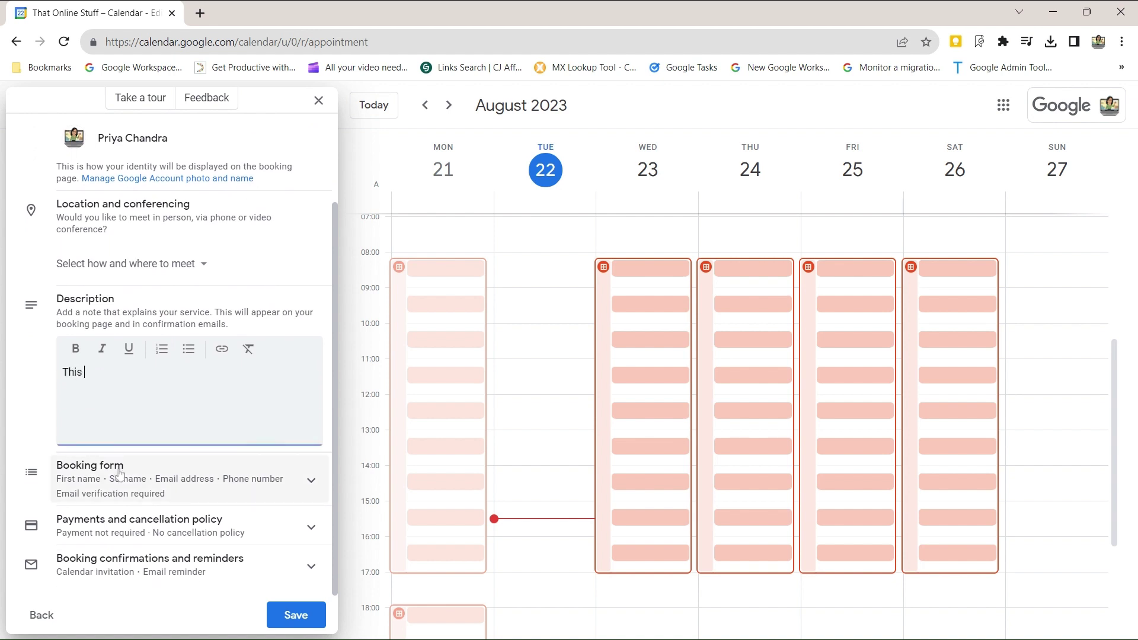
text(is what people will see on the booking page.)
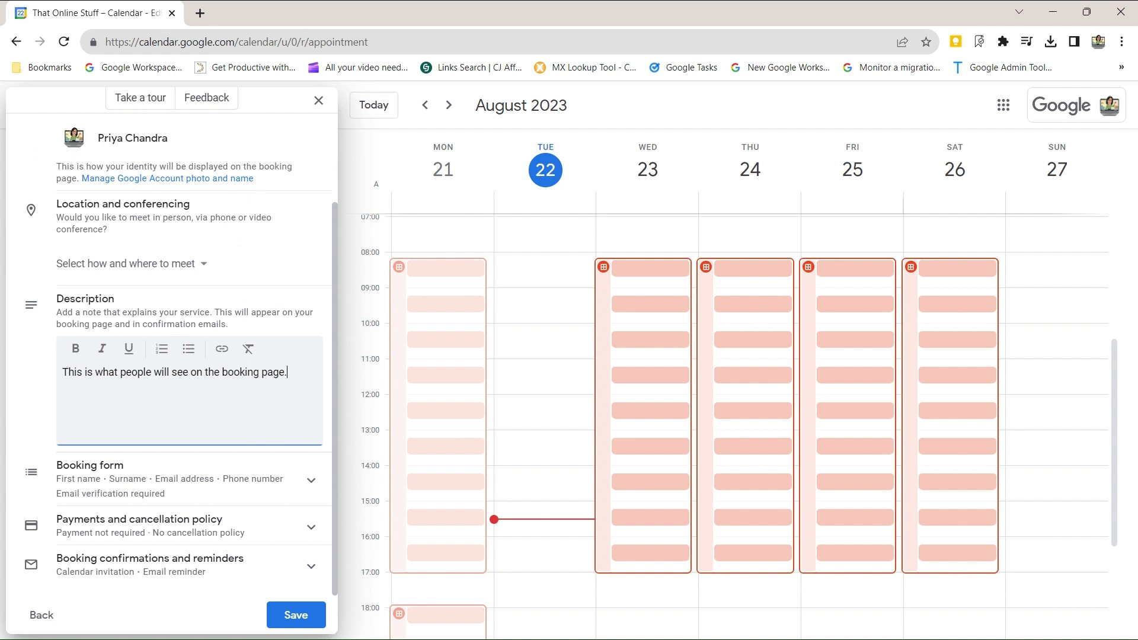
- Expand the booking form settings and remove the phone number item from the form
click(310, 487)
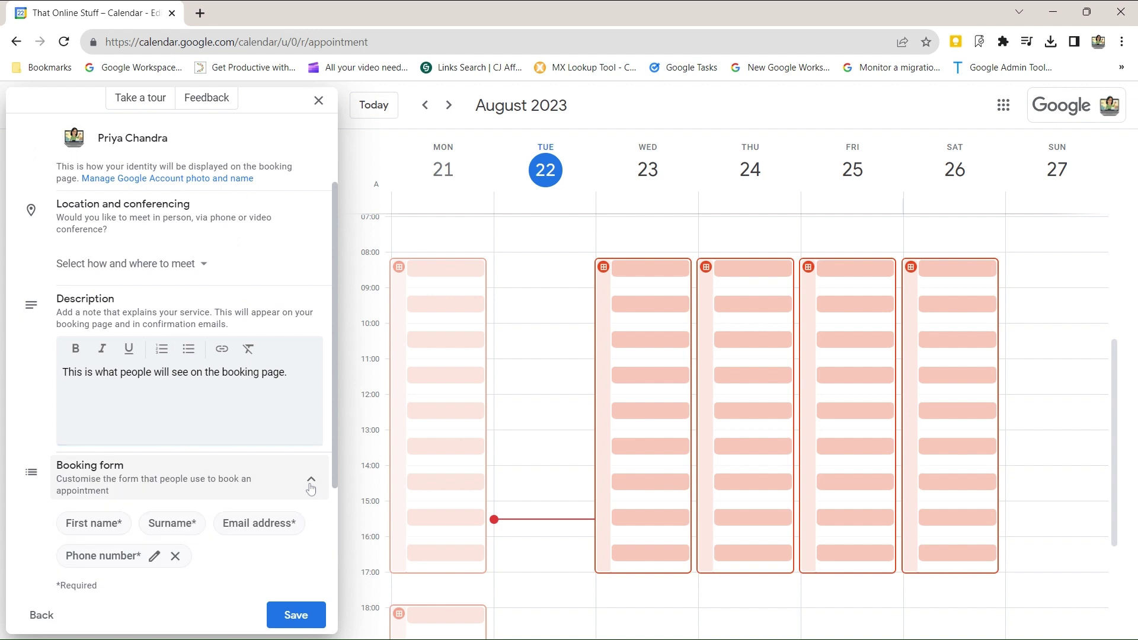
scroll(199, 478, down, 3)
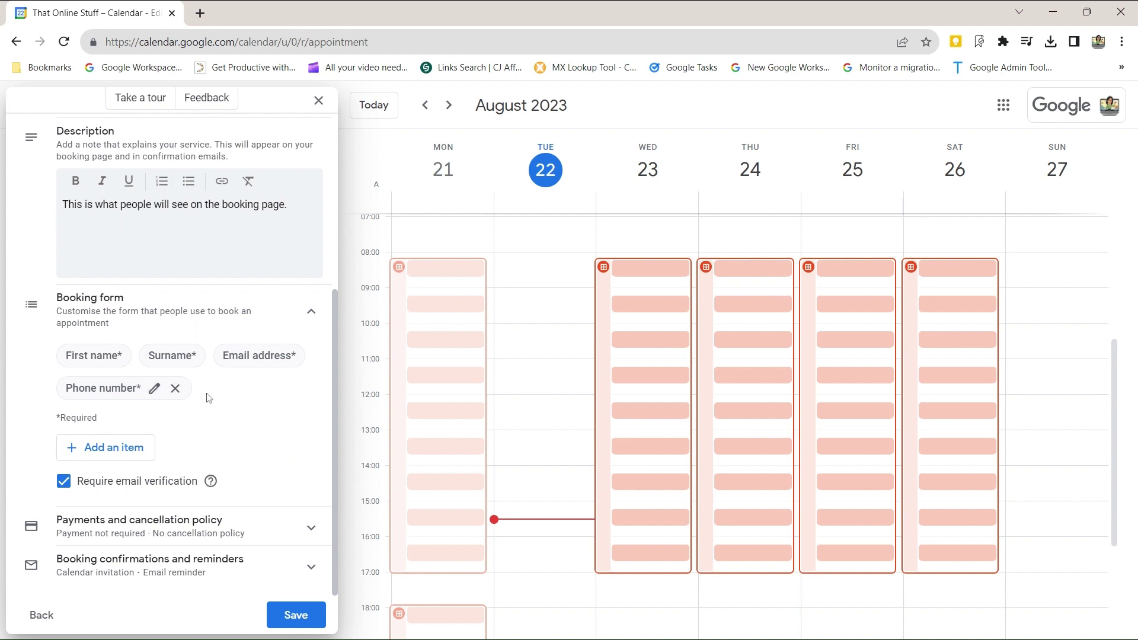
click(176, 390)
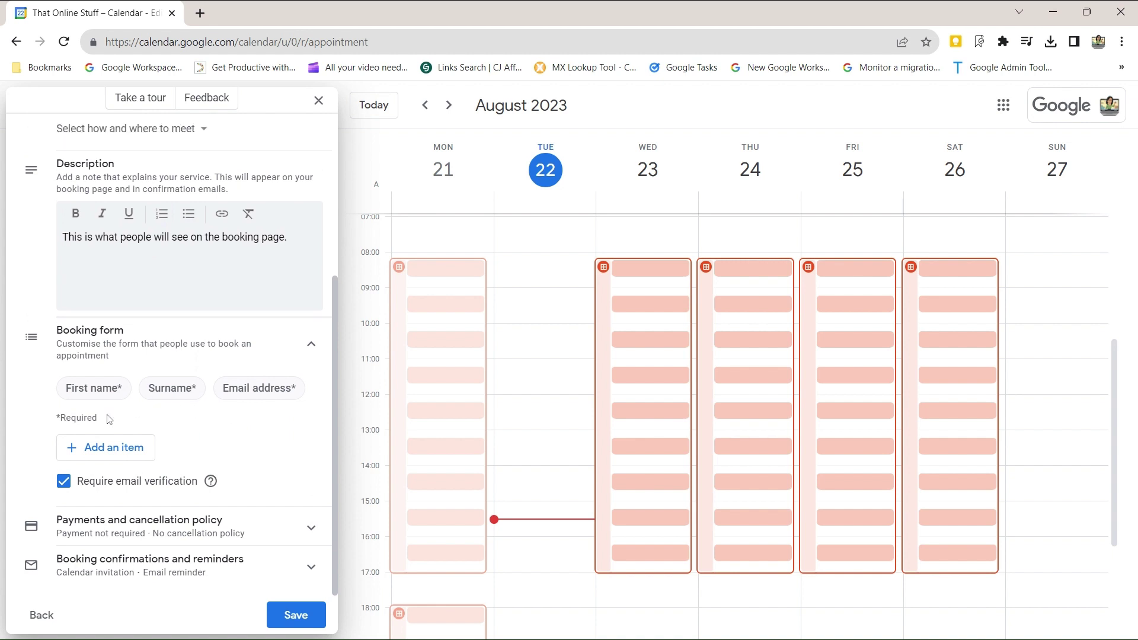
- Add a required custom item "Comments on what you want to achieve" to the booking form
click(96, 452)
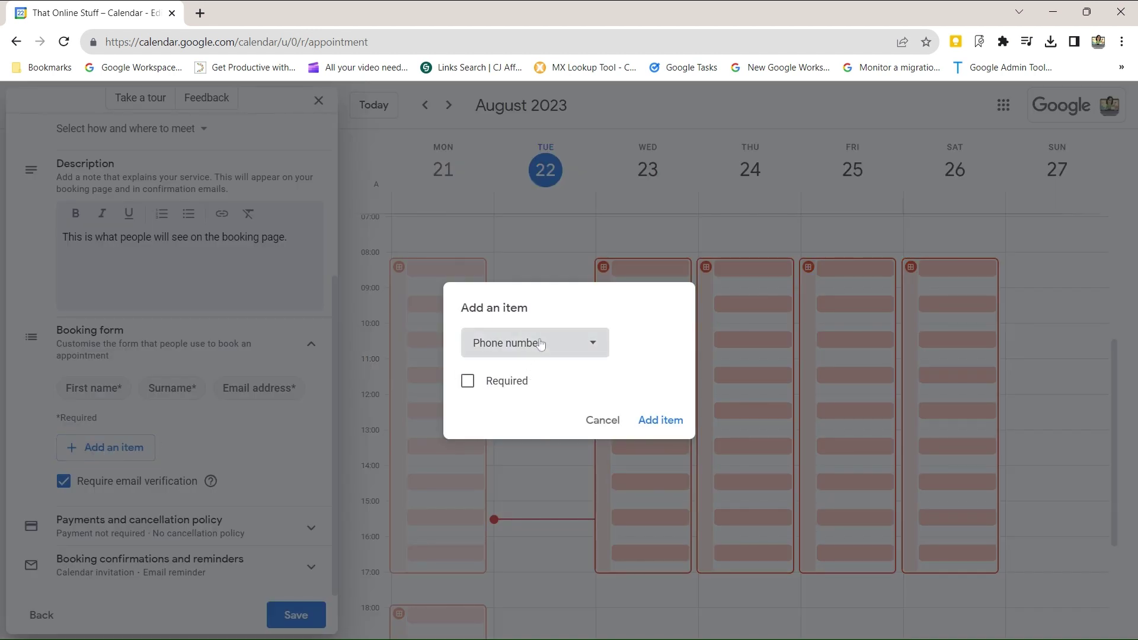
click(511, 351)
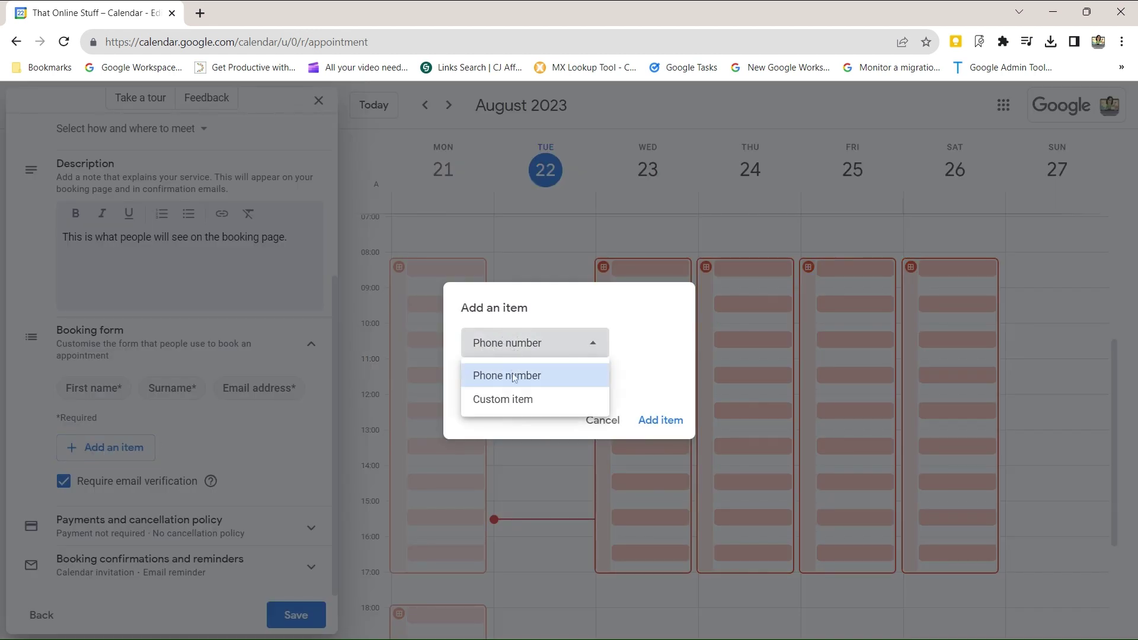
click(508, 400)
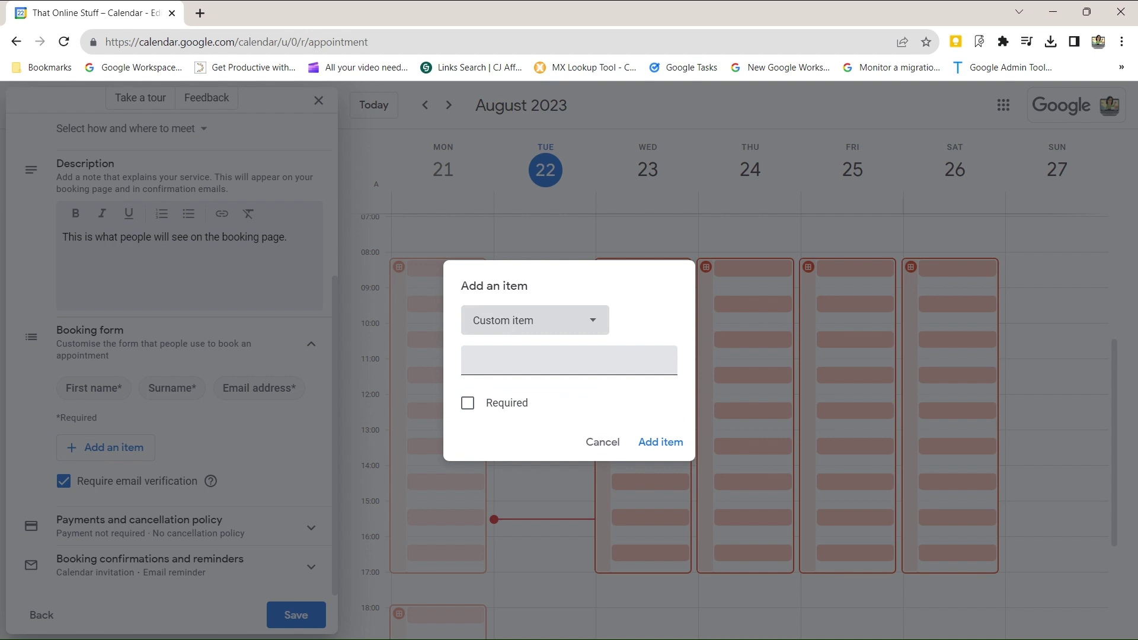
click(473, 359)
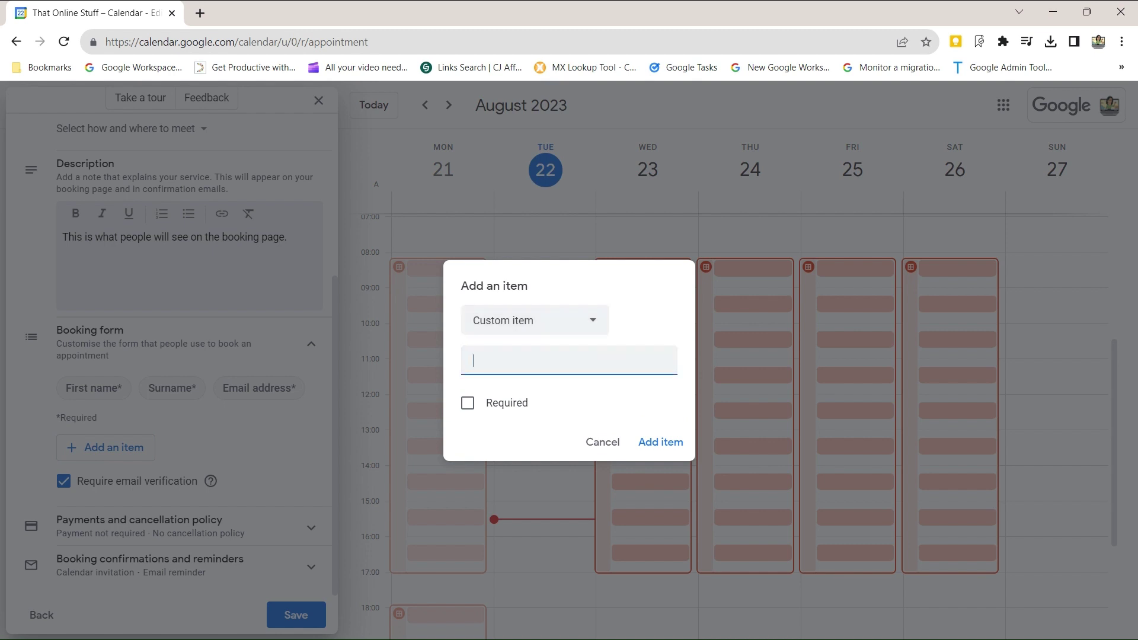
text(Comments on what you want to )
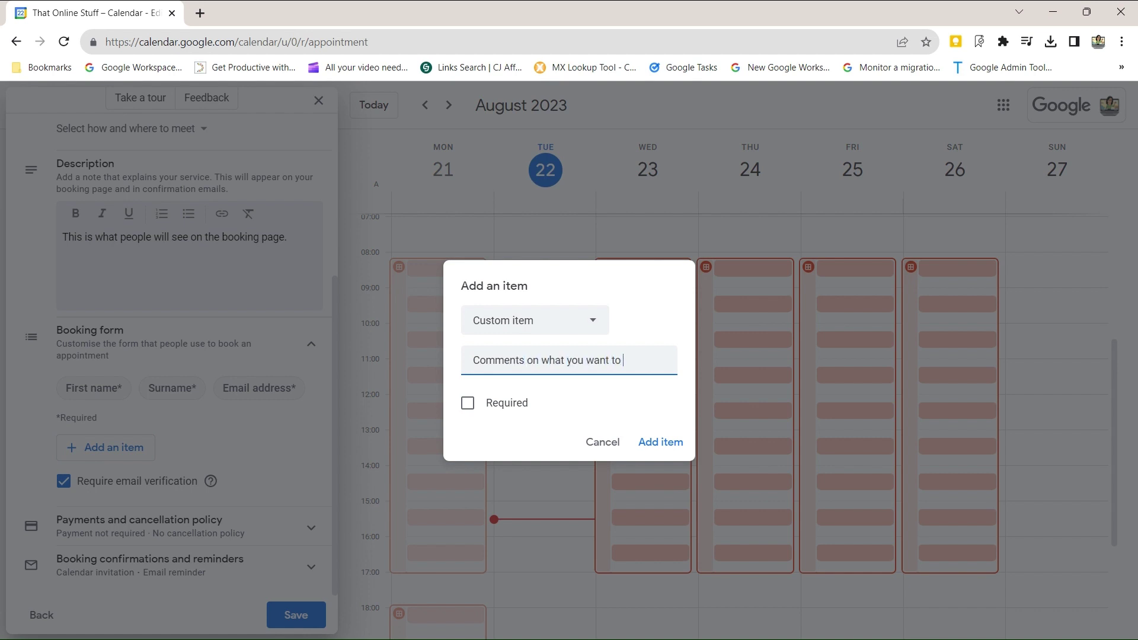
text(achieve)
click(468, 404)
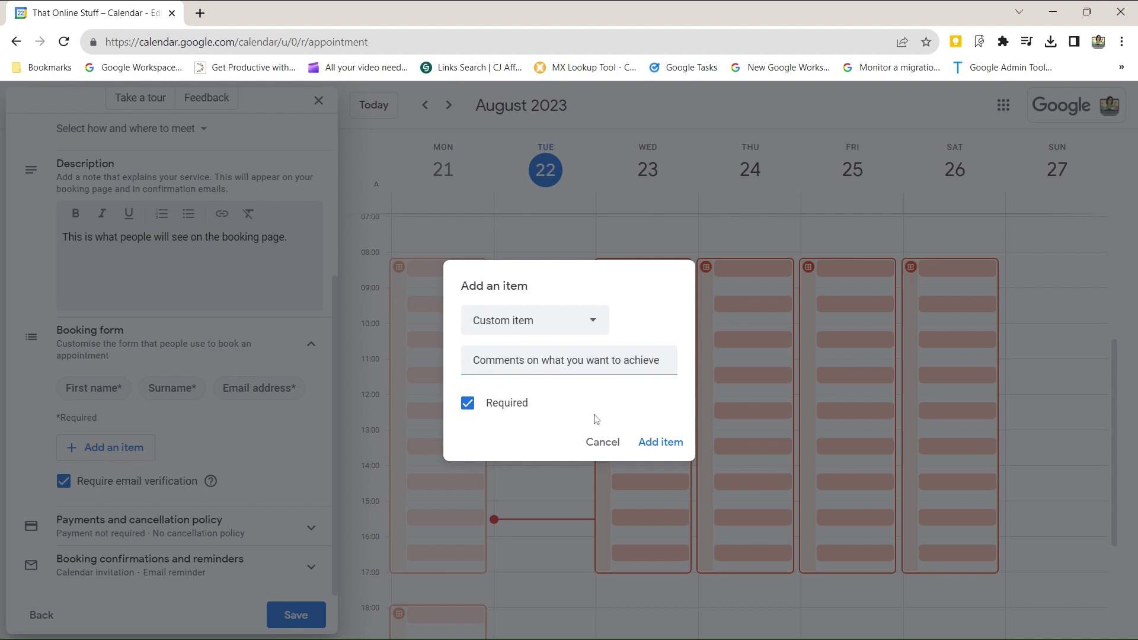
click(657, 442)
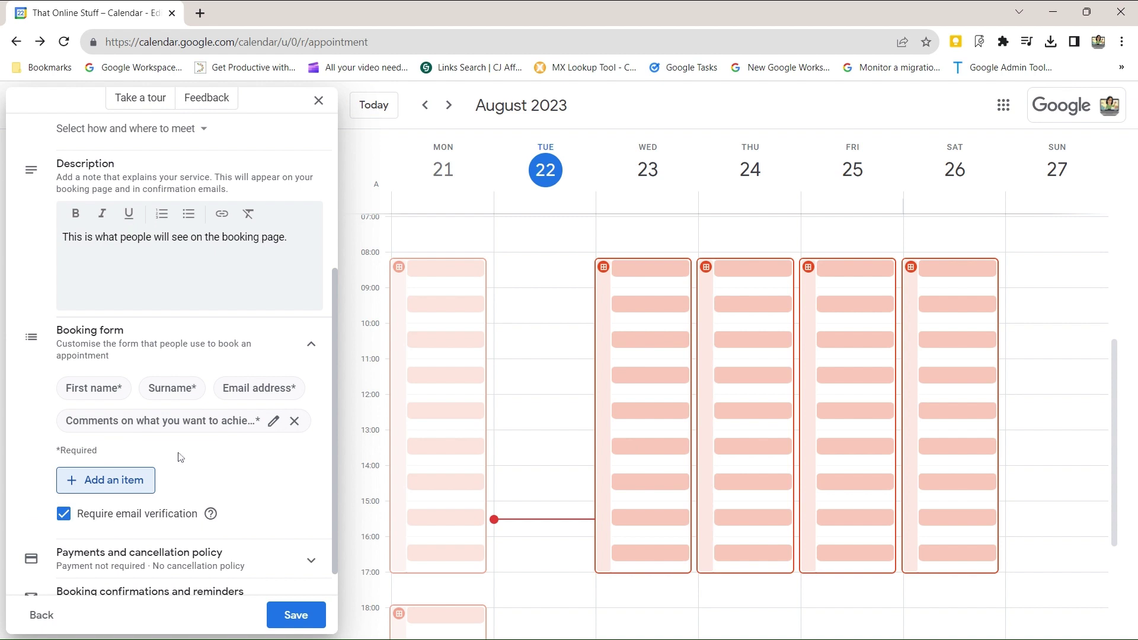
- Expand the payments and cancellation policy settings and require payment when booking, using payment over email verification
scroll(248, 465, down, 1)
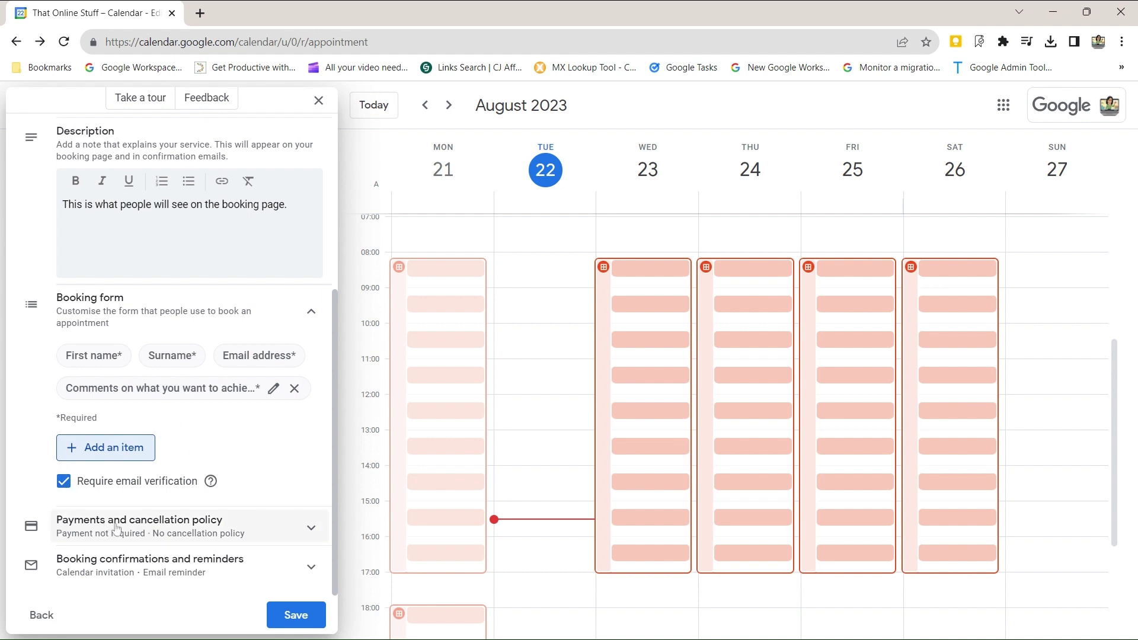
click(209, 528)
scroll(288, 504, down, 2)
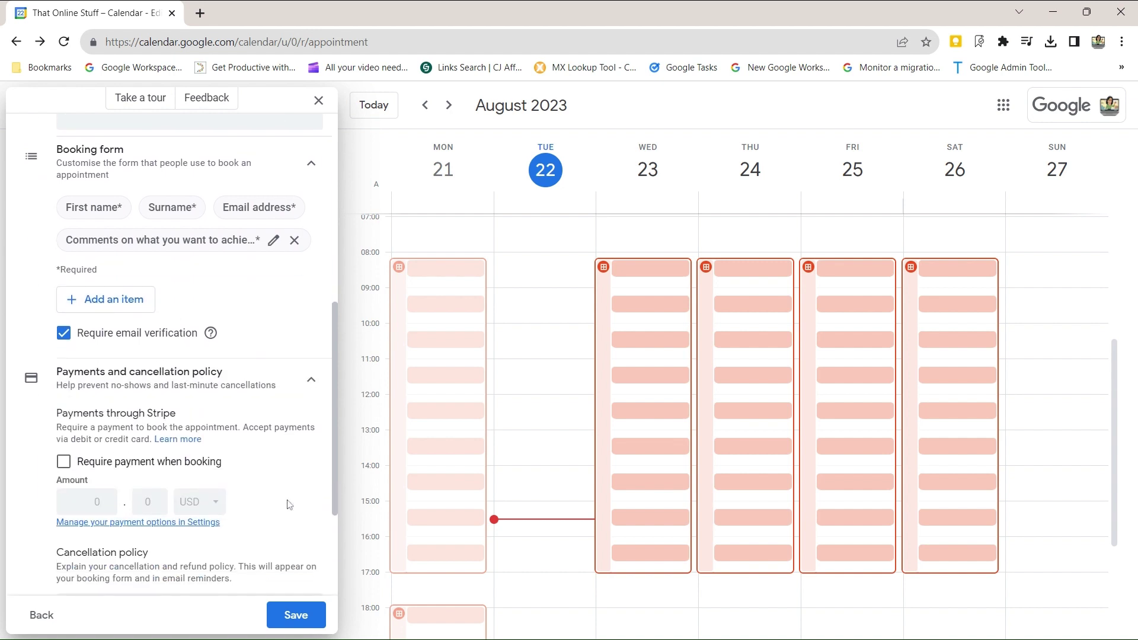
scroll(289, 505, down, 1)
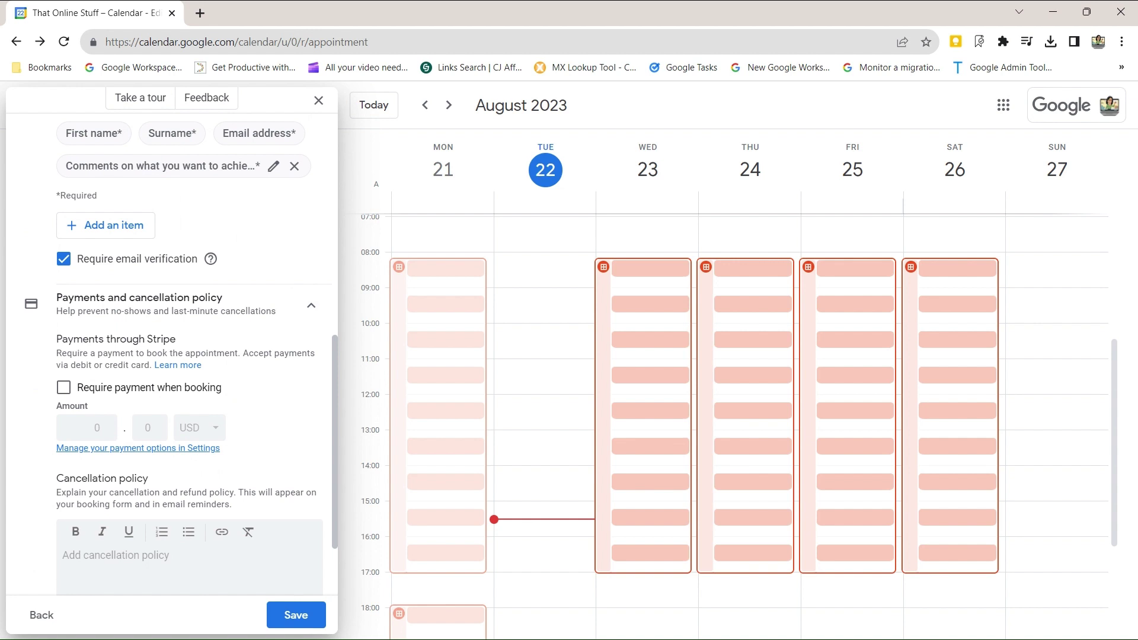
click(62, 389)
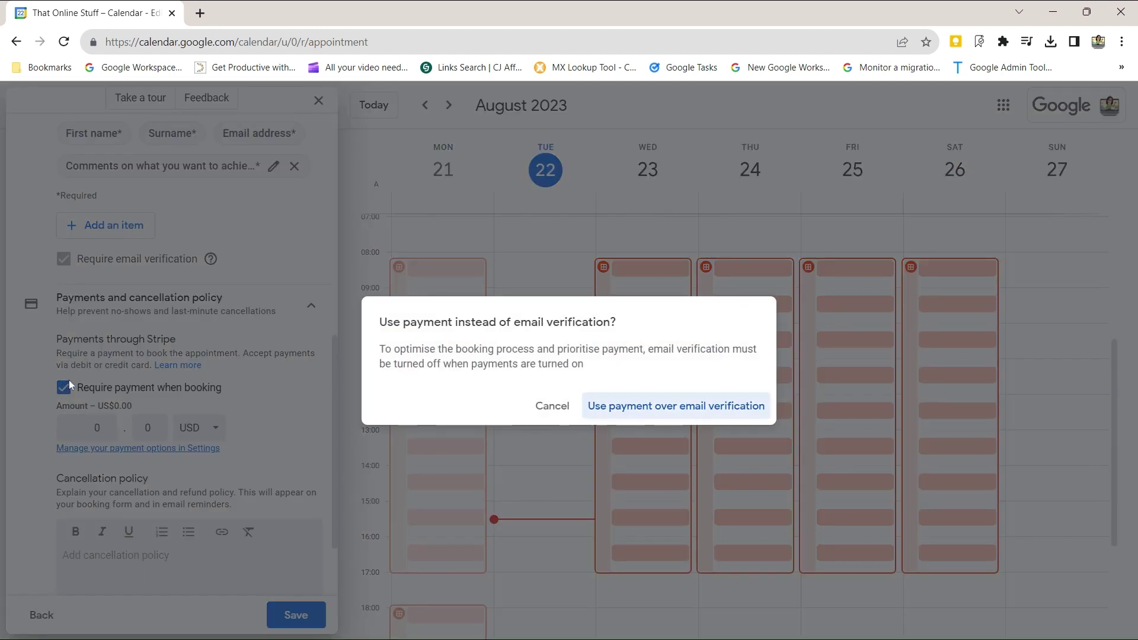
click(607, 409)
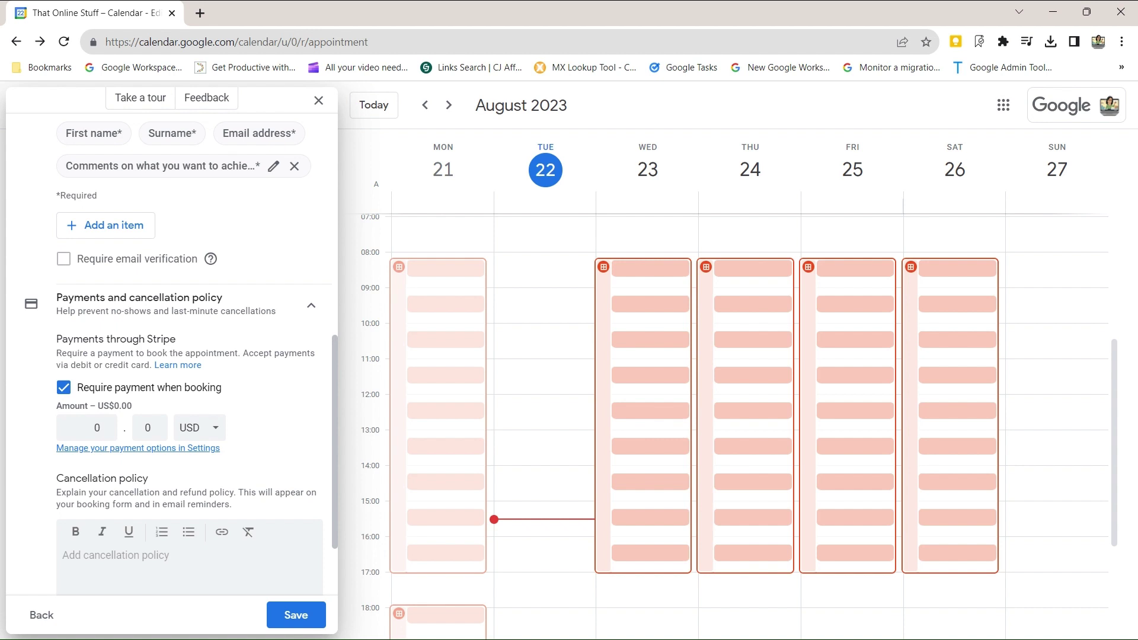
- Set the booking payment currency to AUD and the amount to 25
click(196, 432)
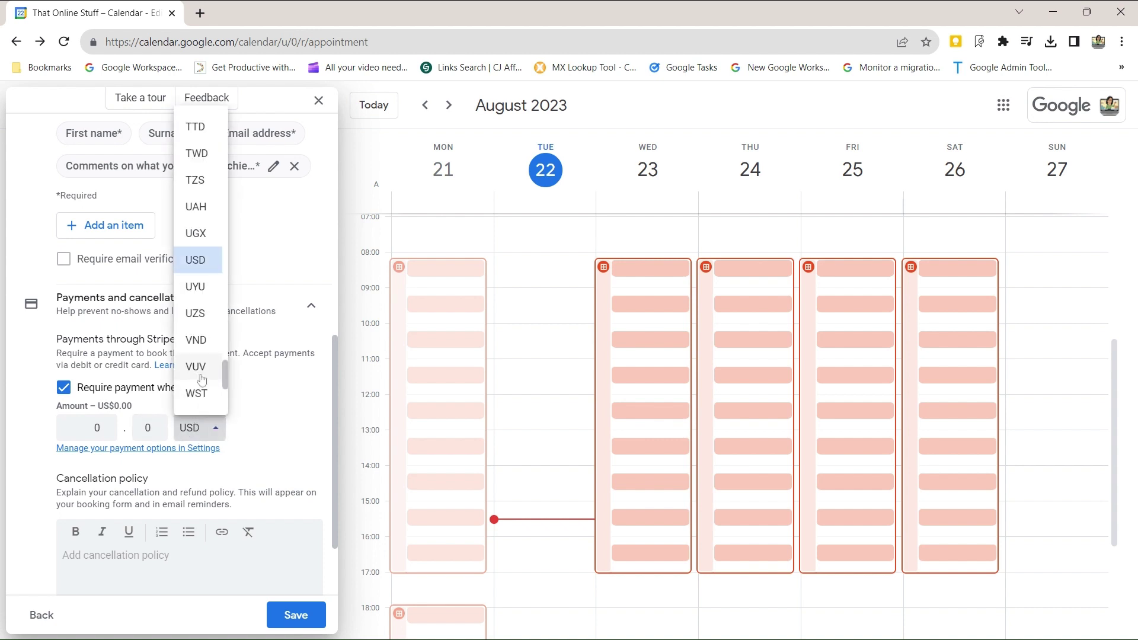
key(Home)
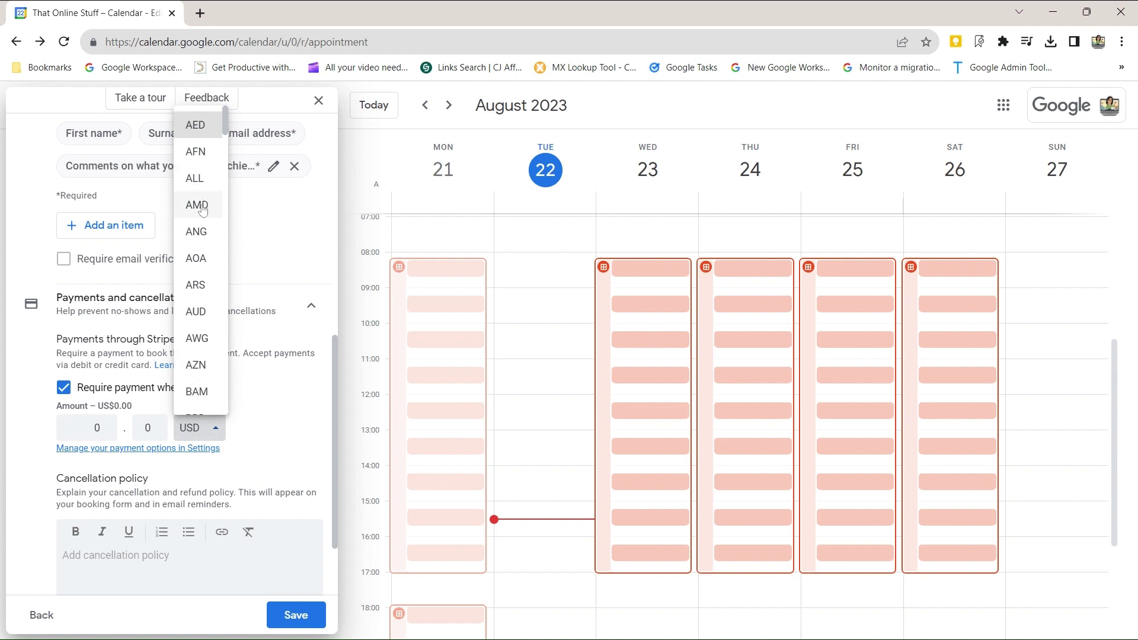
click(195, 311)
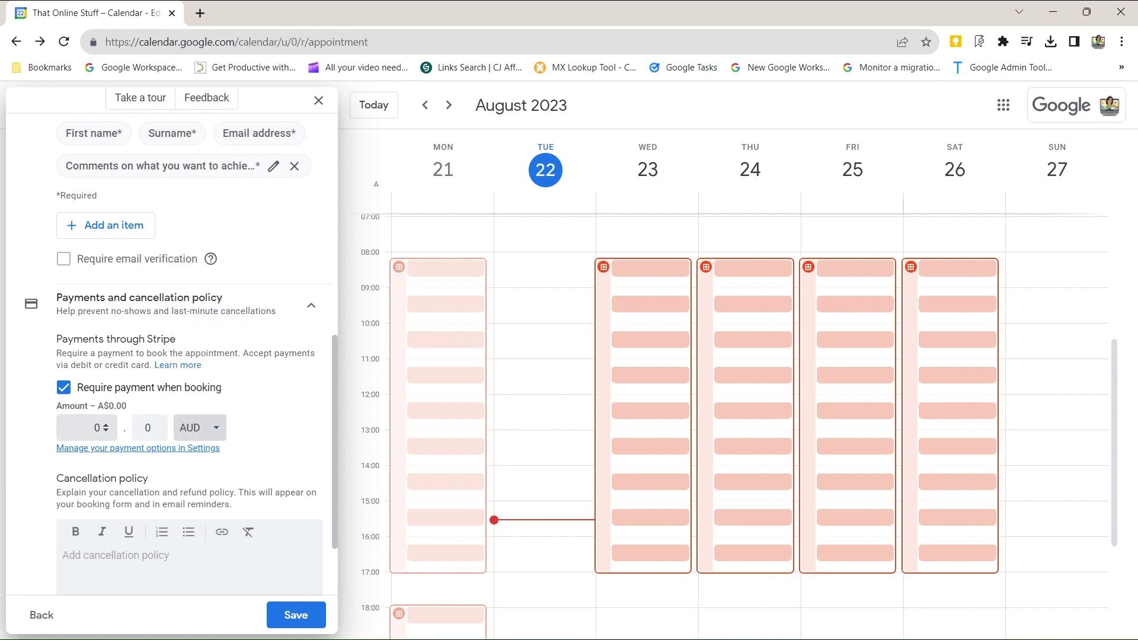
click(86, 428)
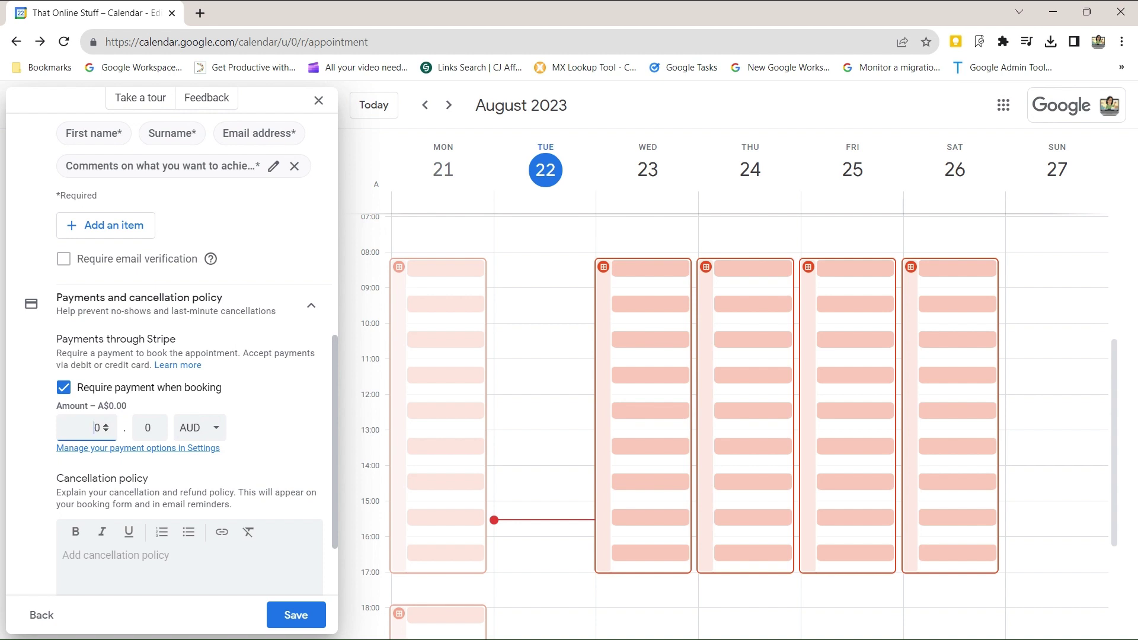
text(25)
key(ctrl+a)
text(25)
key(Tab)
- Enter the cancellation policy "All refunds all the time." and collapse the payments and cancellation policy section
scroll(236, 470, down, 2)
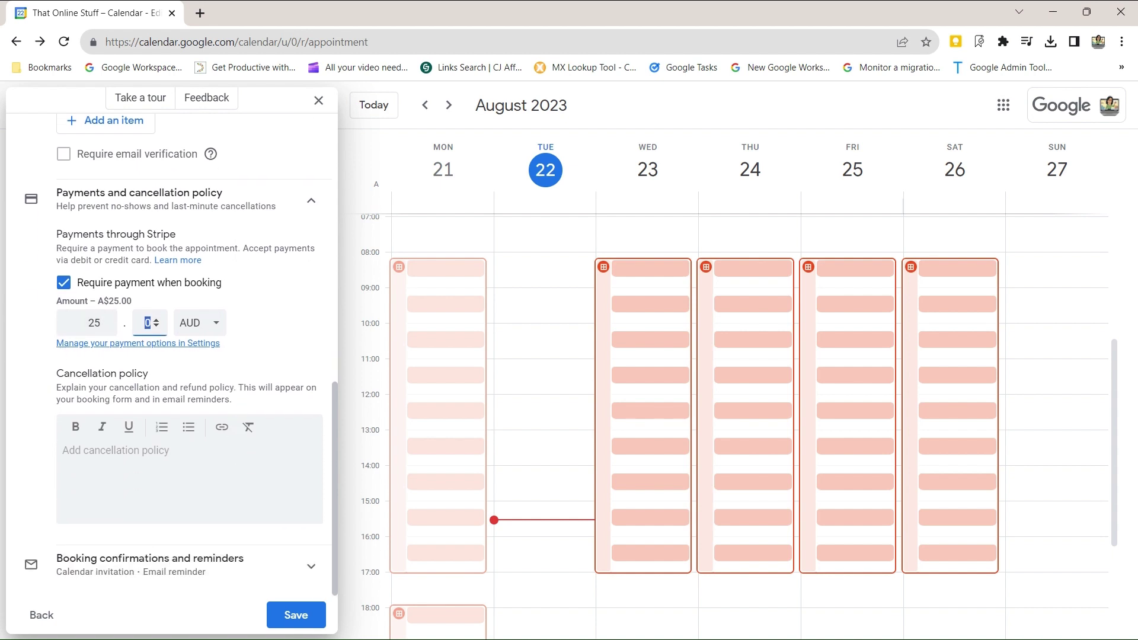
click(63, 451)
text(No)
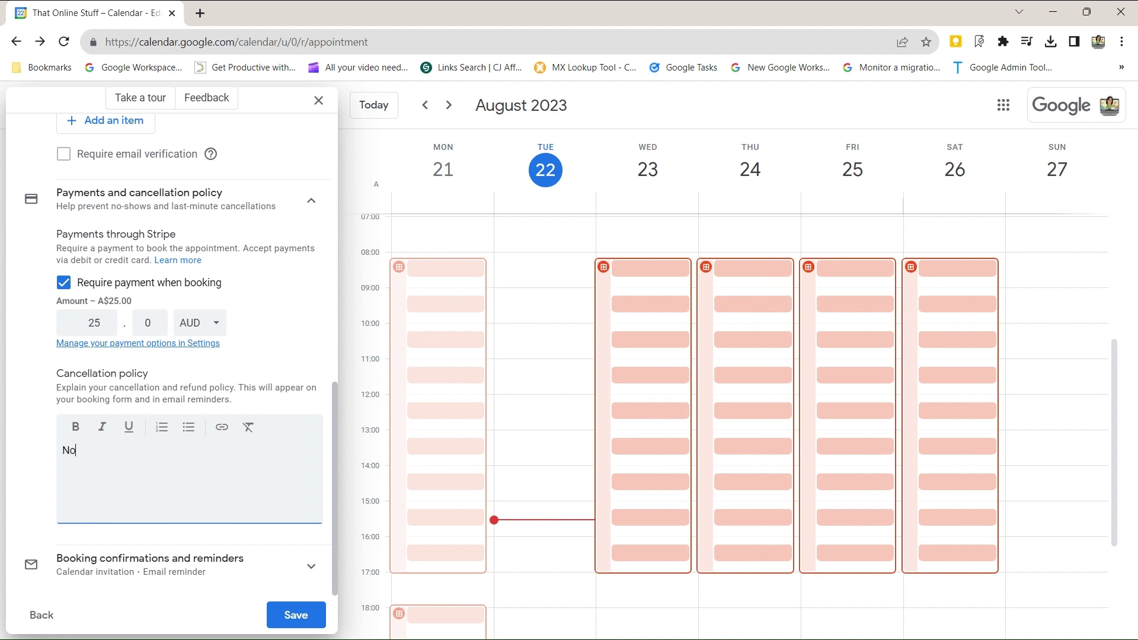
key(BackSpace)
key(BackSpace)
text(All redu)
key(BackSpace)
key(BackSpace)
text(funds all the time.)
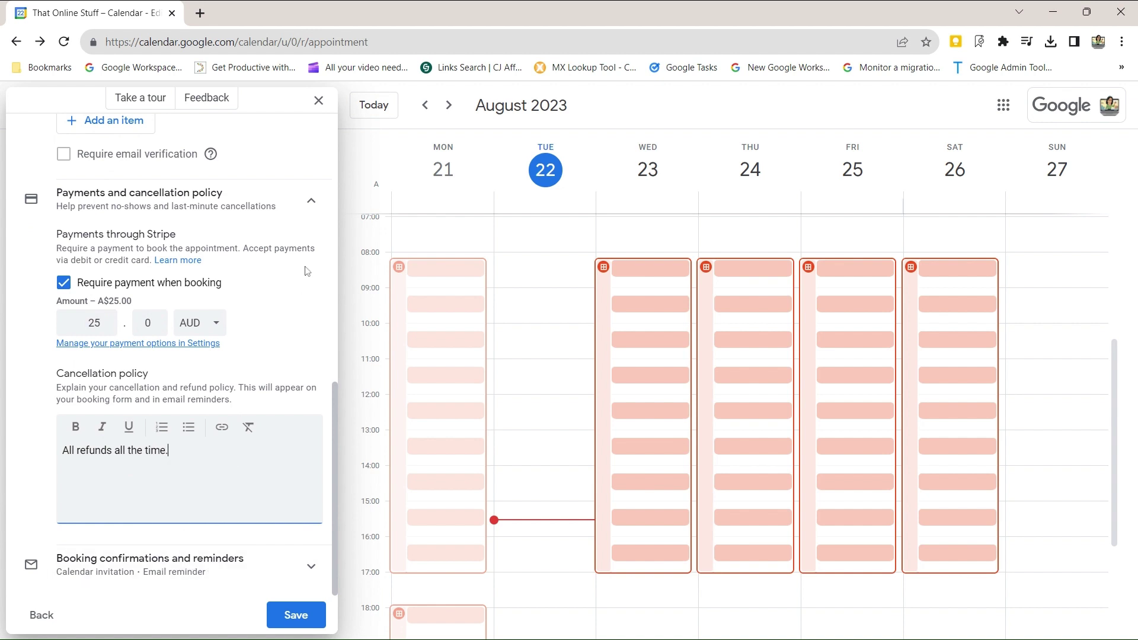
click(302, 204)
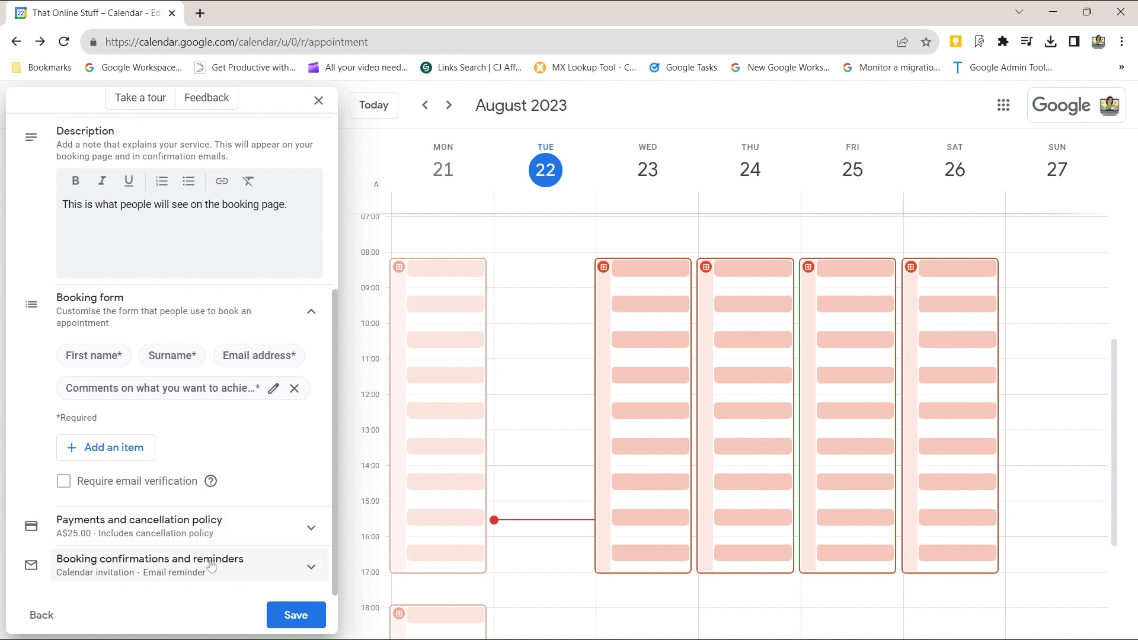
- Expand the booking confirmations and reminders settings
click(310, 567)
scroll(195, 510, down, 3)
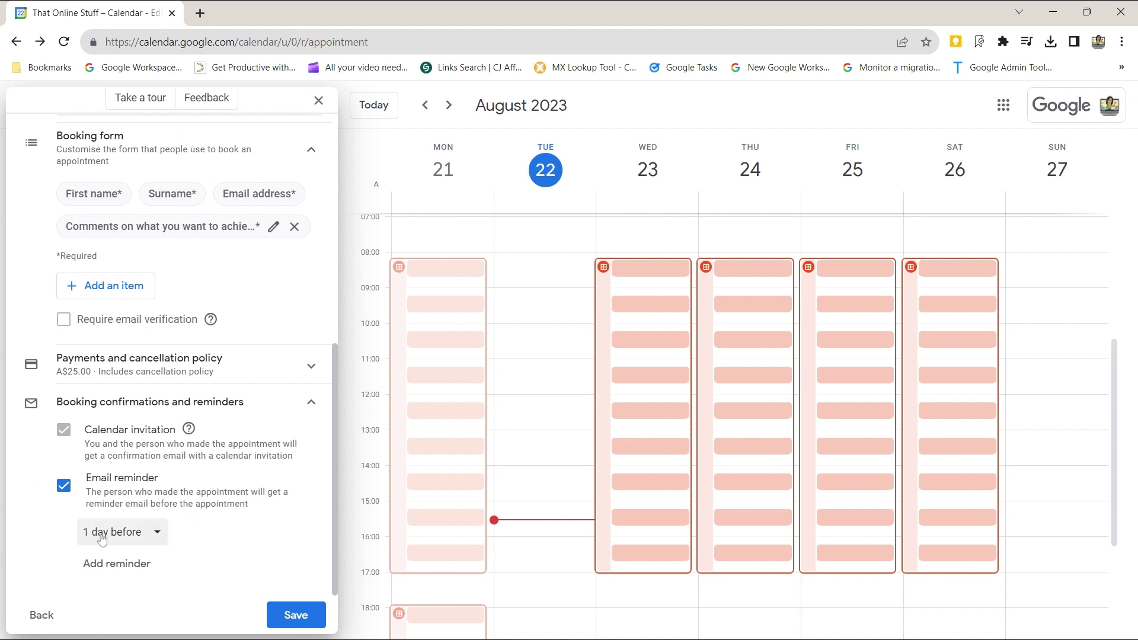
click(157, 535)
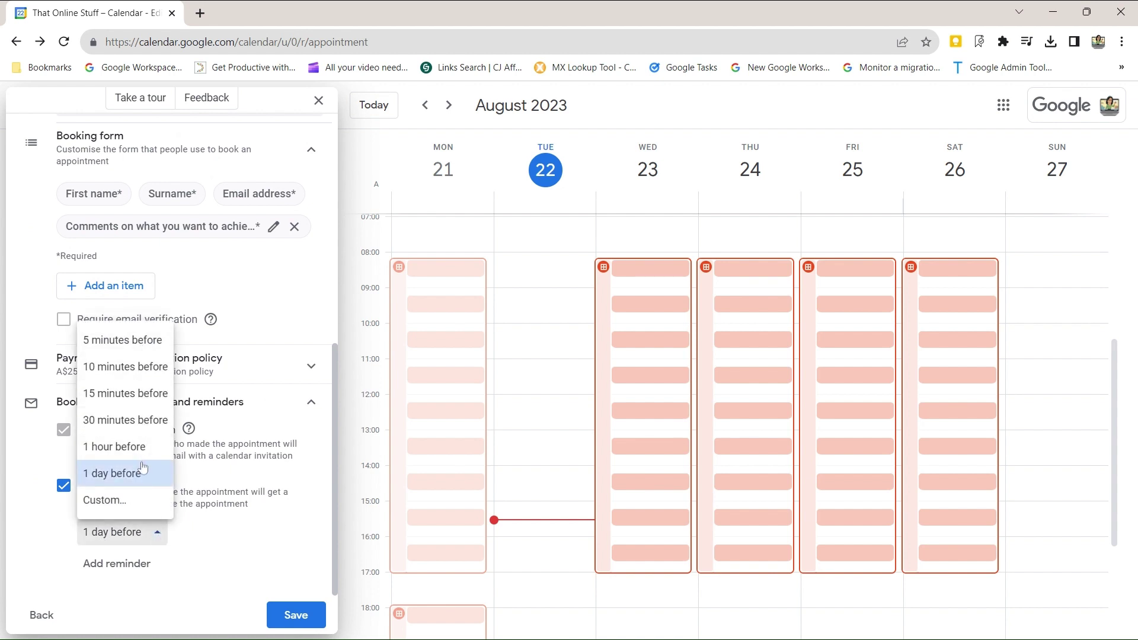
click(113, 507)
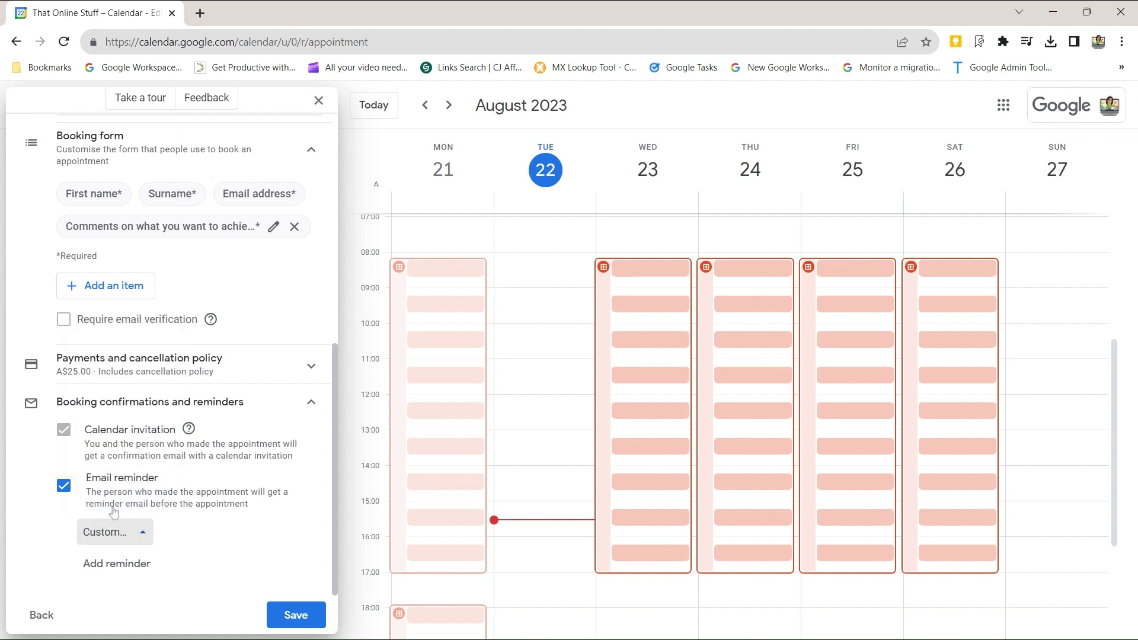
click(555, 360)
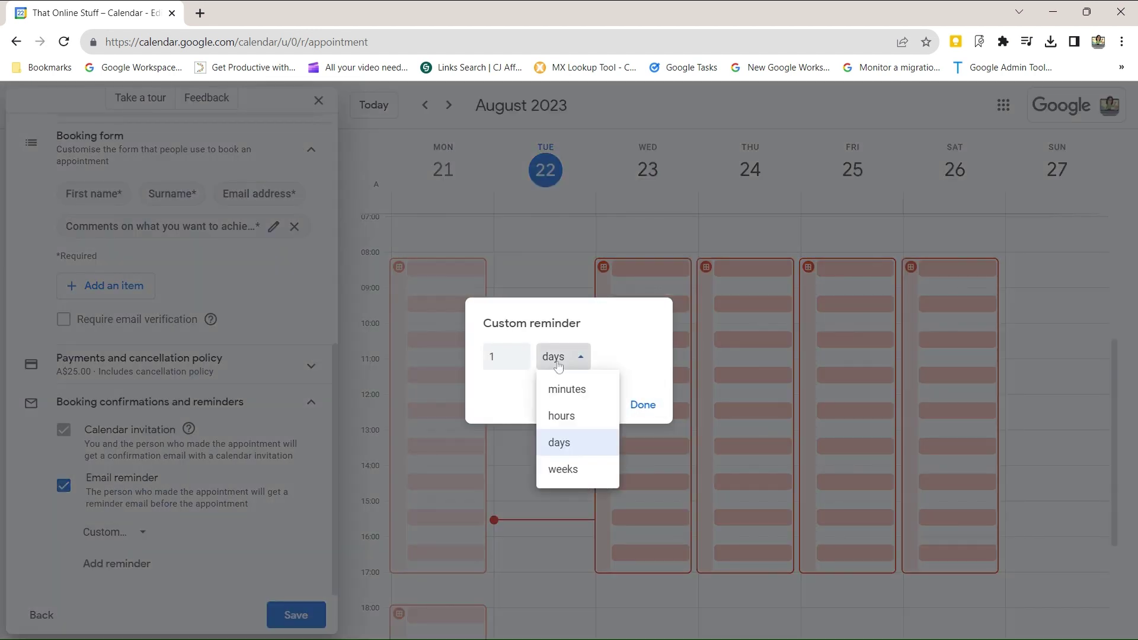
click(586, 442)
click(587, 403)
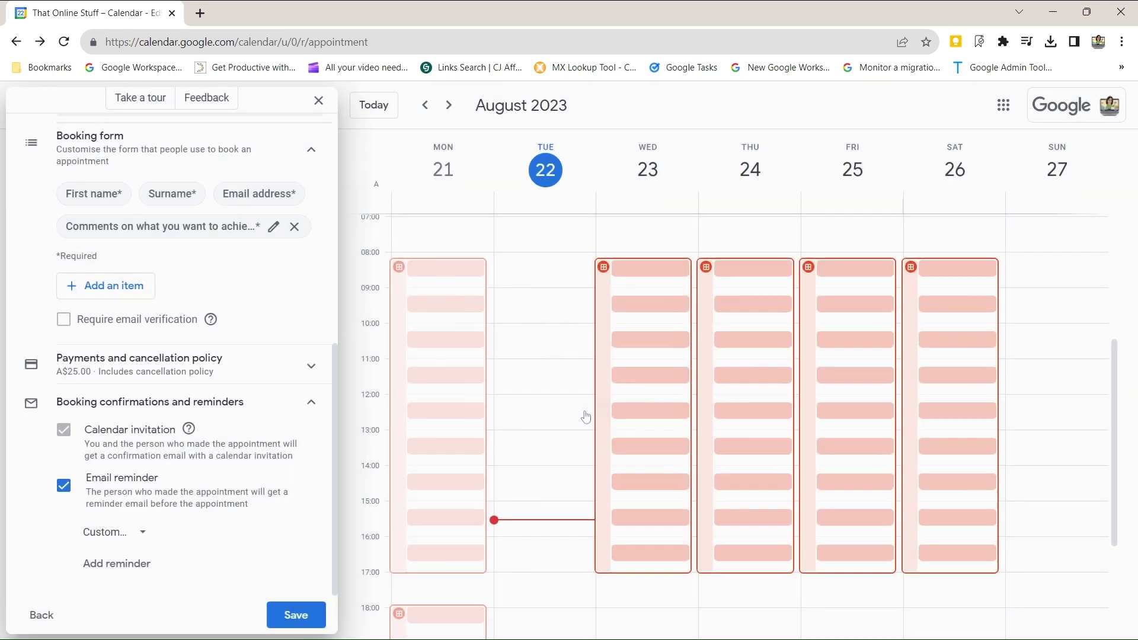
- Add a second email reminder, sent 10 minutes before the appointment
click(134, 566)
scroll(182, 454, down, 1)
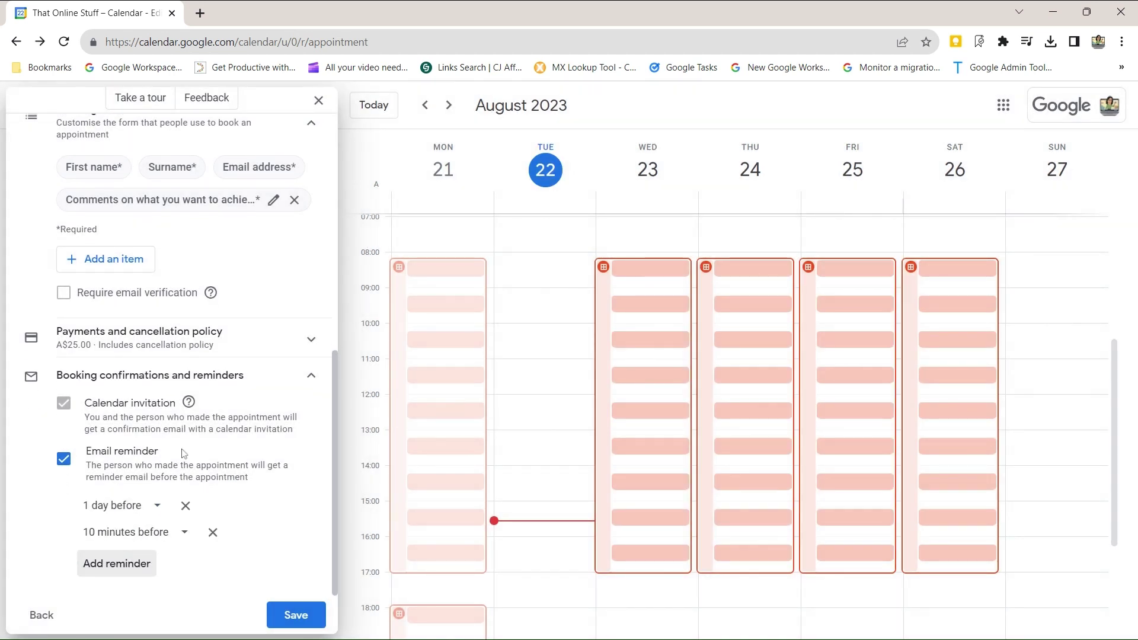
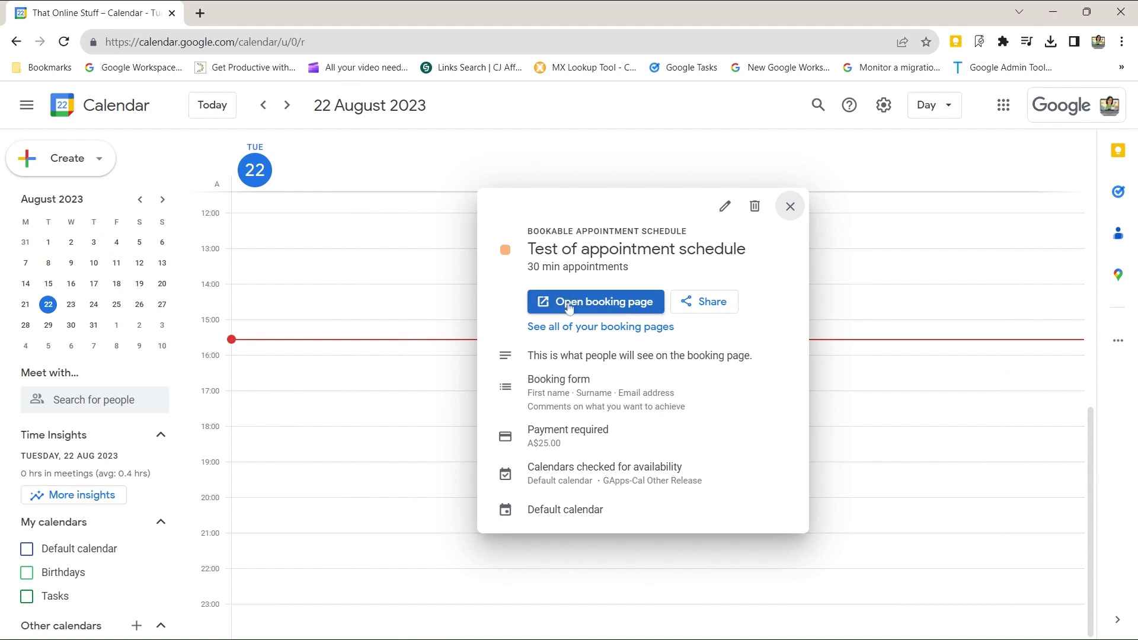
- Open the booking page of the saved appointment schedule, preview what others see, and close that preview
click(567, 305)
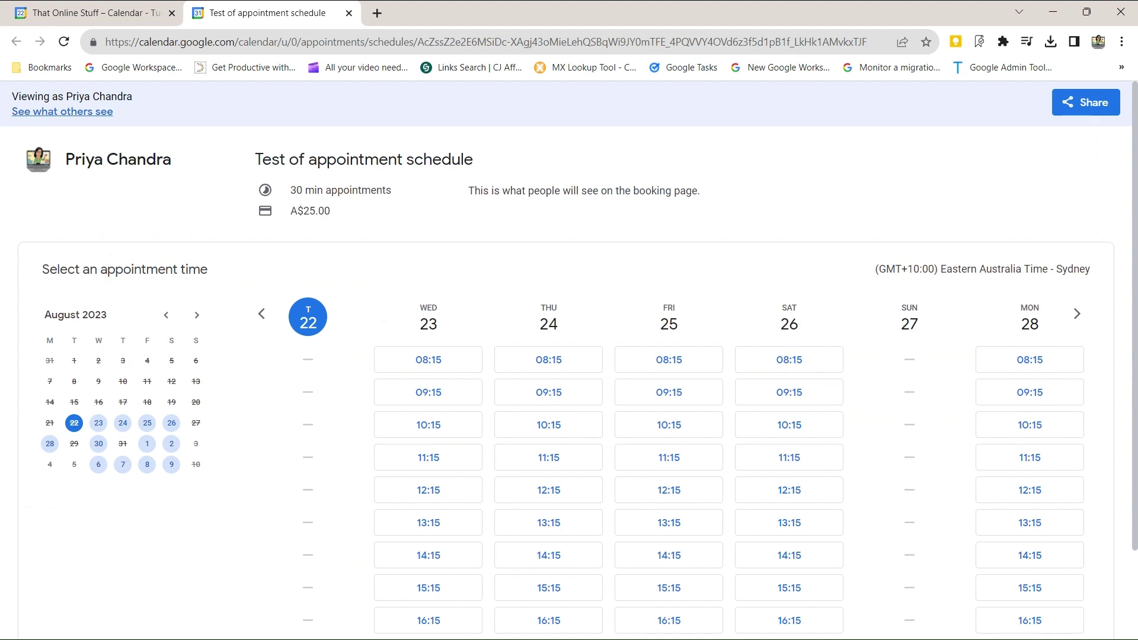
click(90, 112)
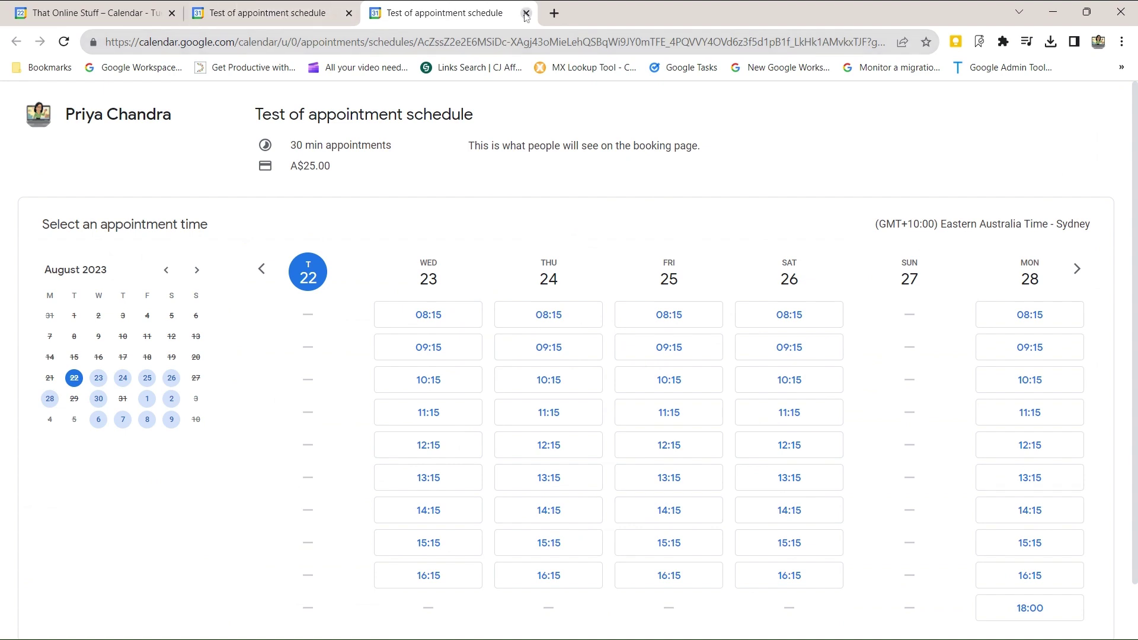
key(ctrl+w)
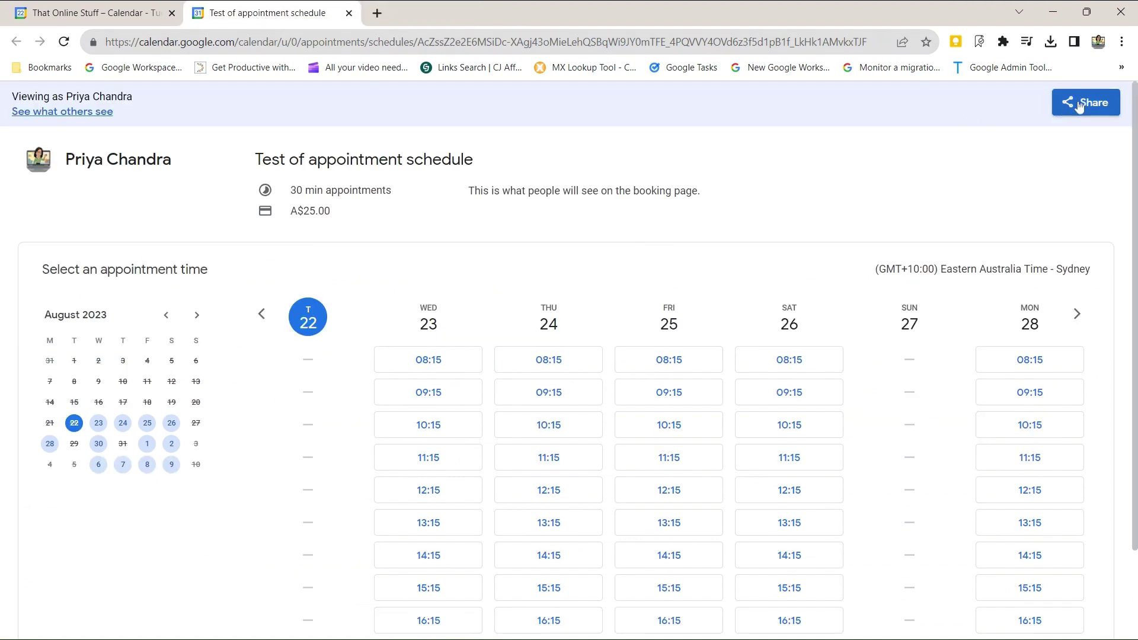
- Open the sharing options of the booking page and expand the website embed settings for a button with pop-up
click(1084, 105)
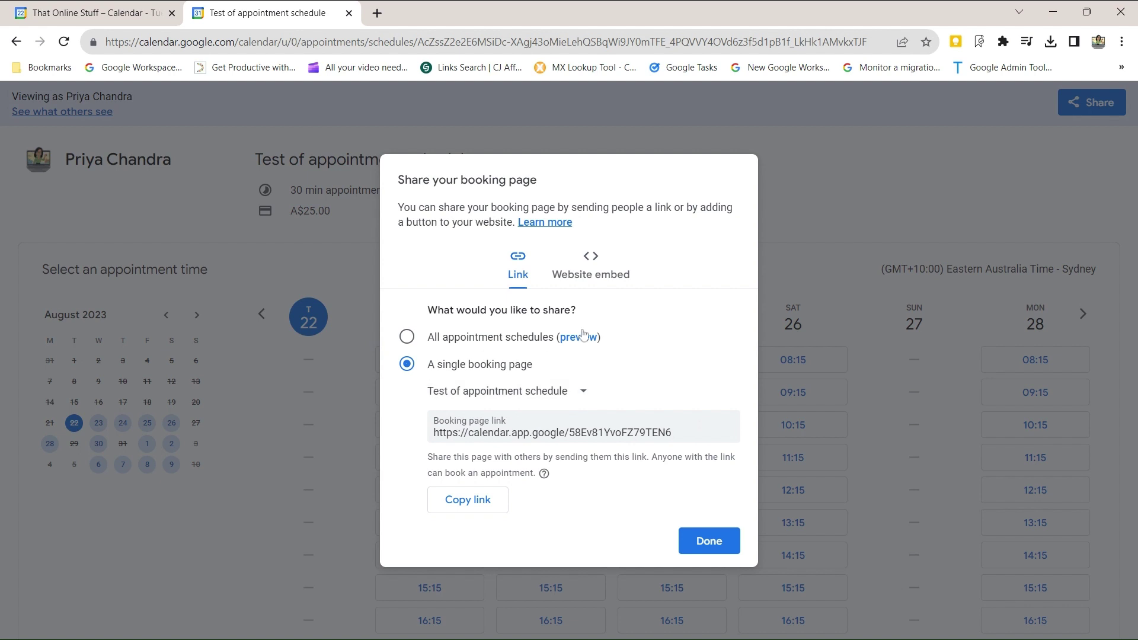
click(575, 396)
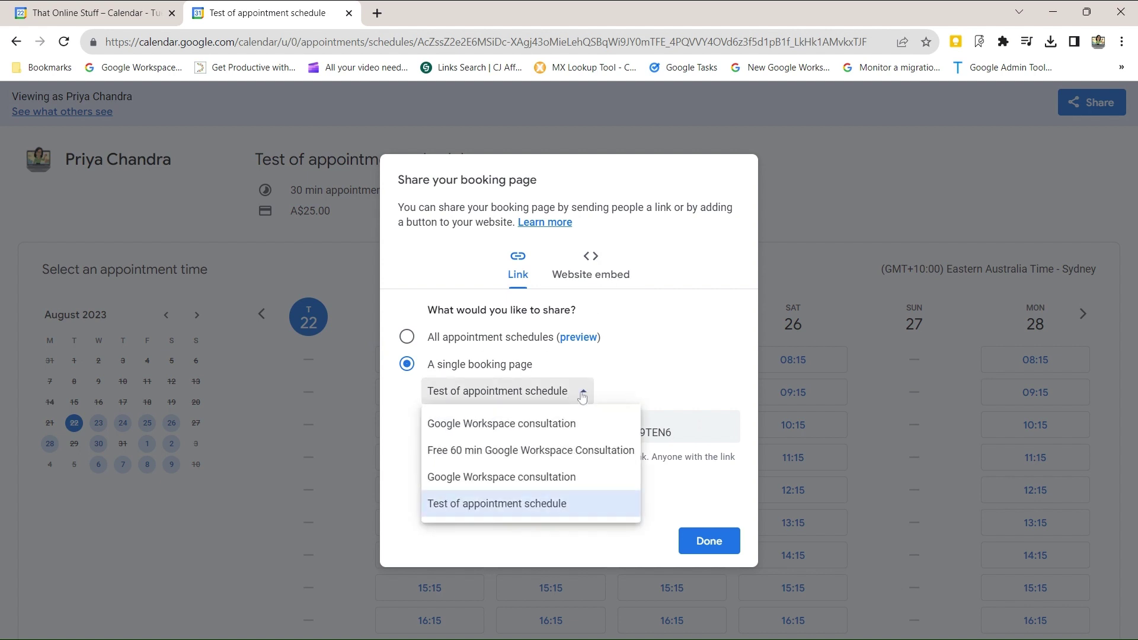
click(597, 261)
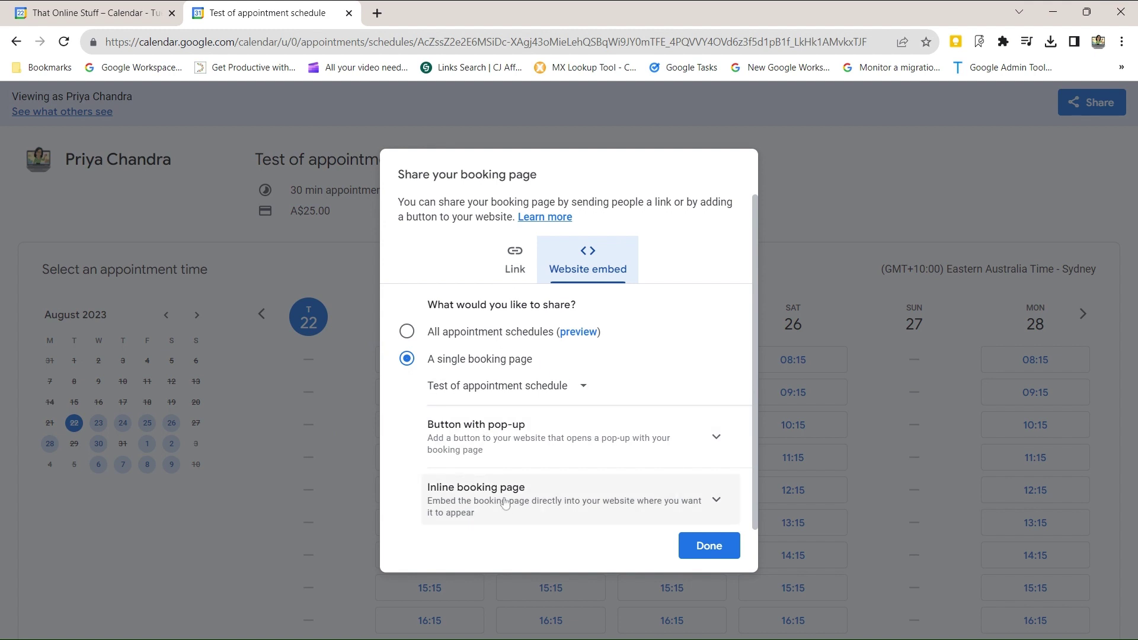
click(716, 439)
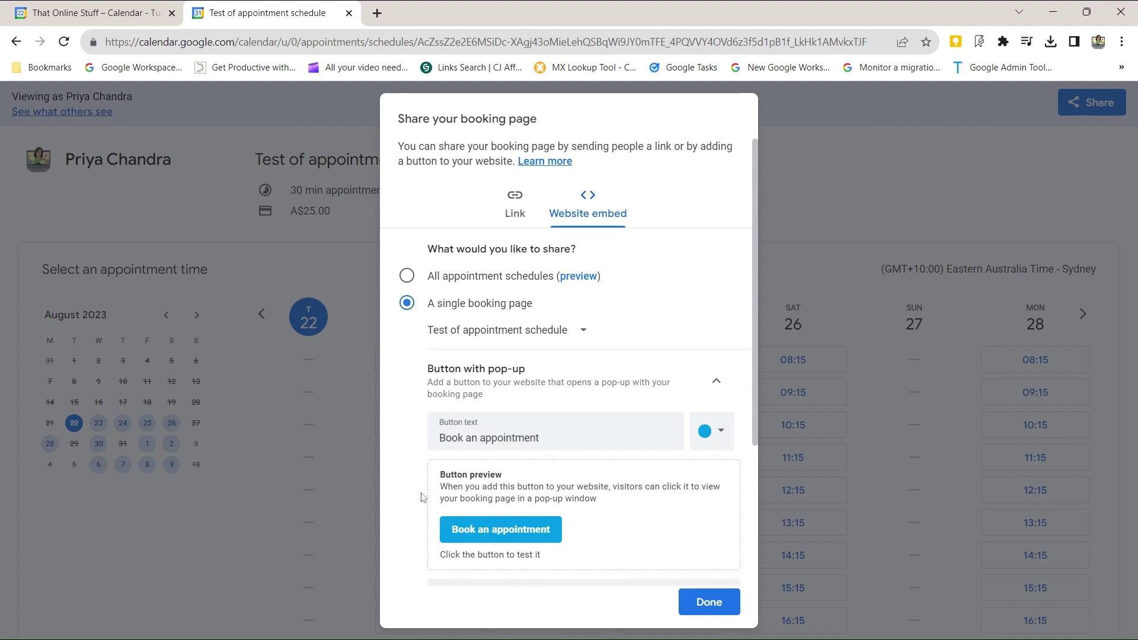
- Look at the button's colour and text options, test the "Book an appointment" button preview, and close its pop-up booking page
click(720, 440)
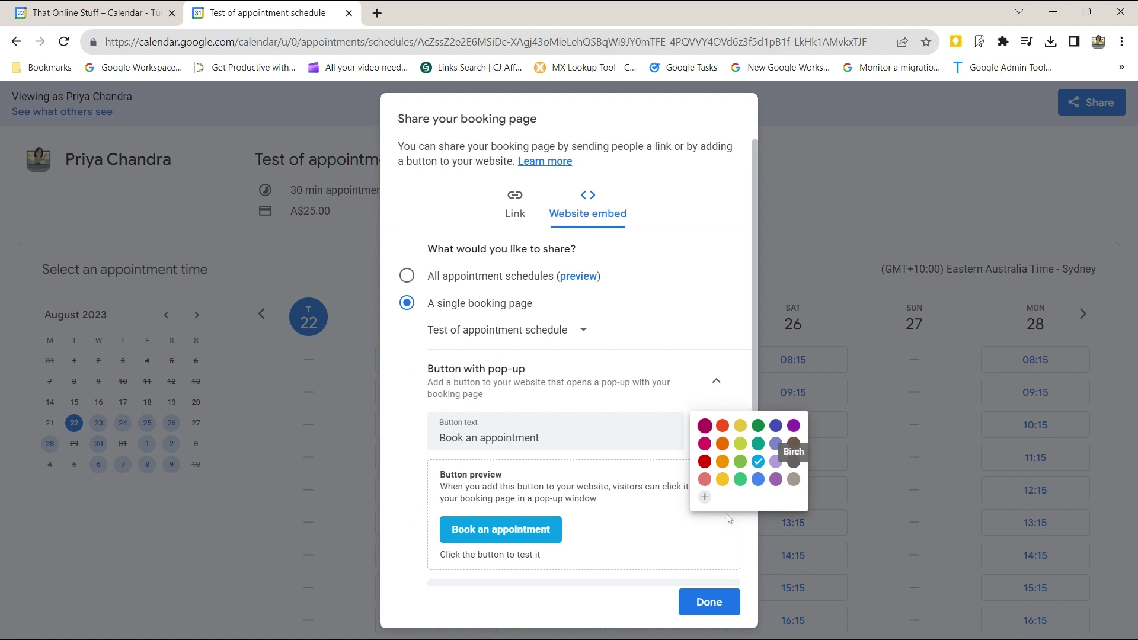
click(540, 428)
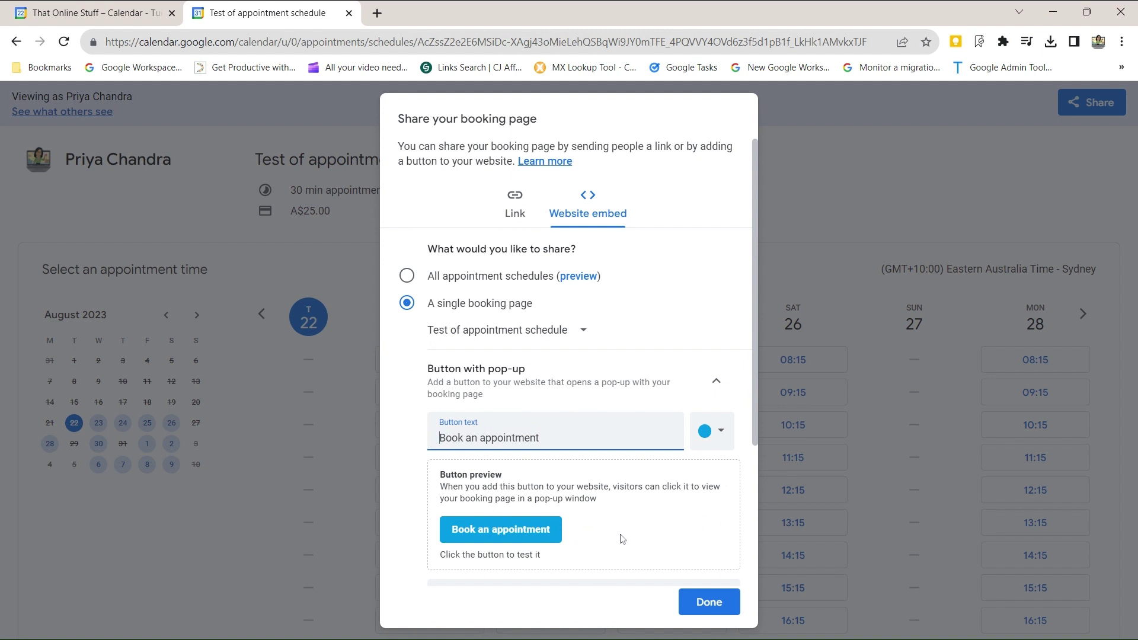
click(439, 438)
click(501, 530)
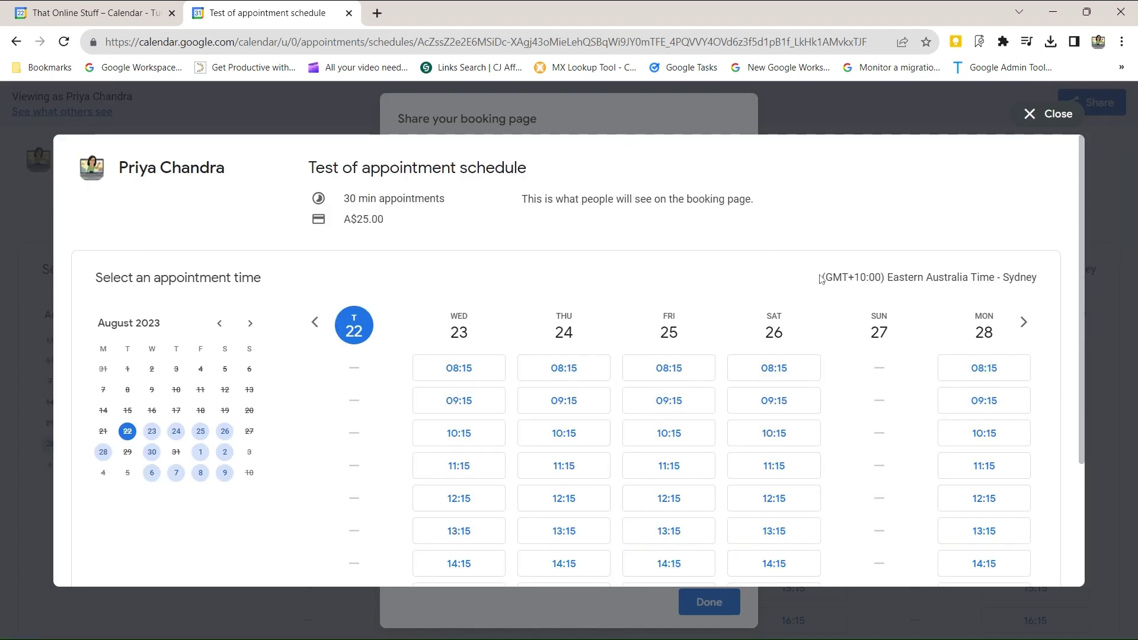
click(1036, 113)
- Set the colour of the "Book an appointment" website button to light red and show its button code
click(711, 447)
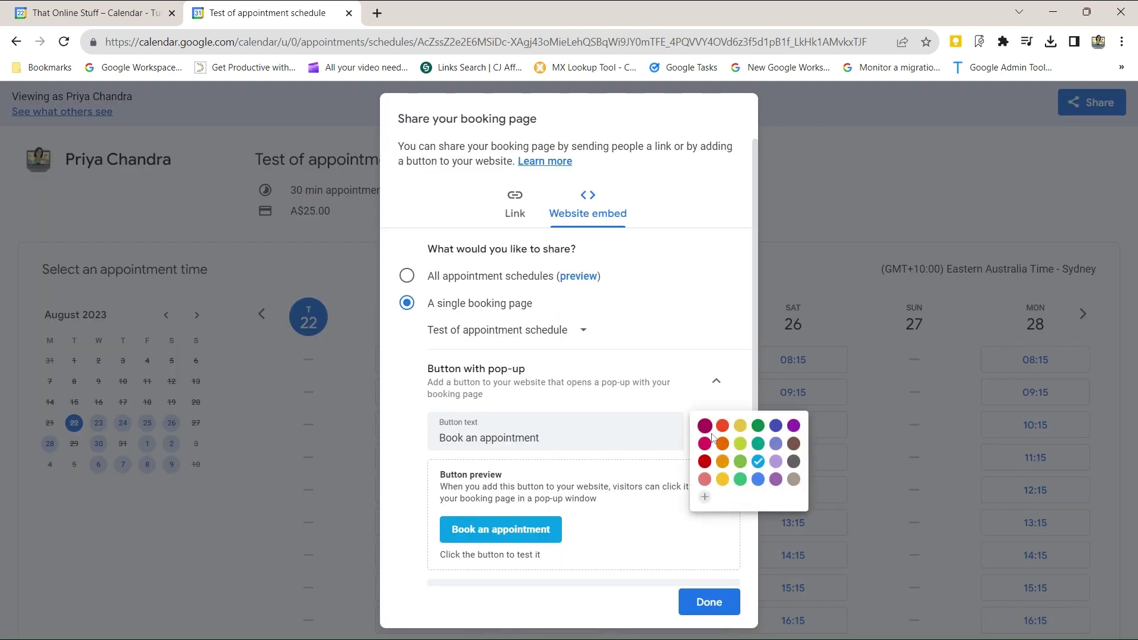
click(712, 473)
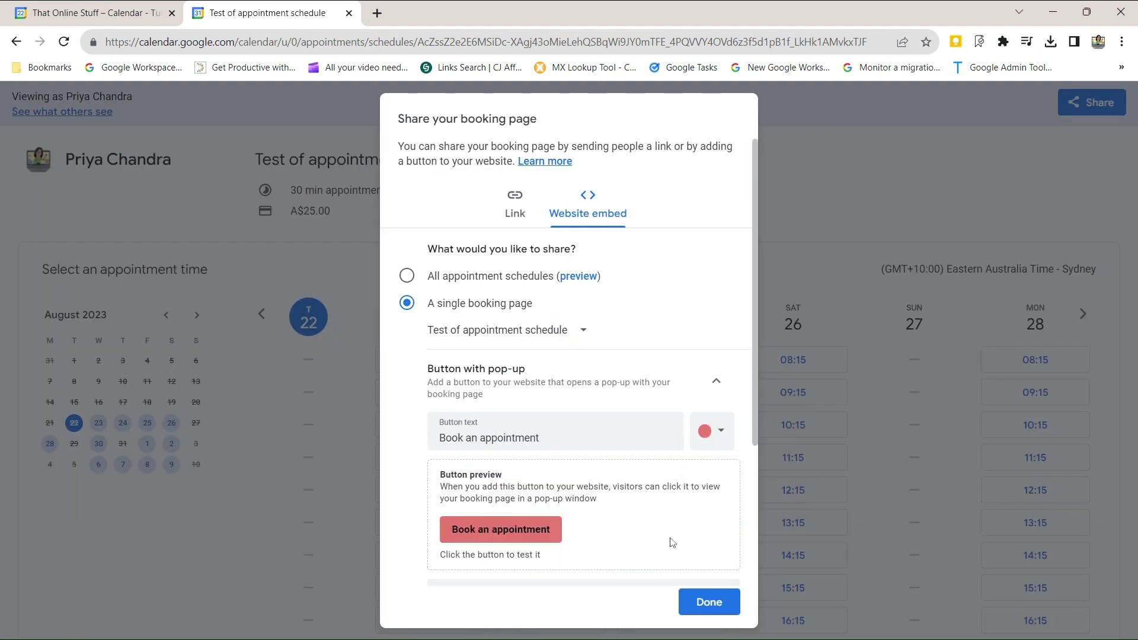
scroll(525, 403, down, 2)
scroll(526, 407, down, 1)
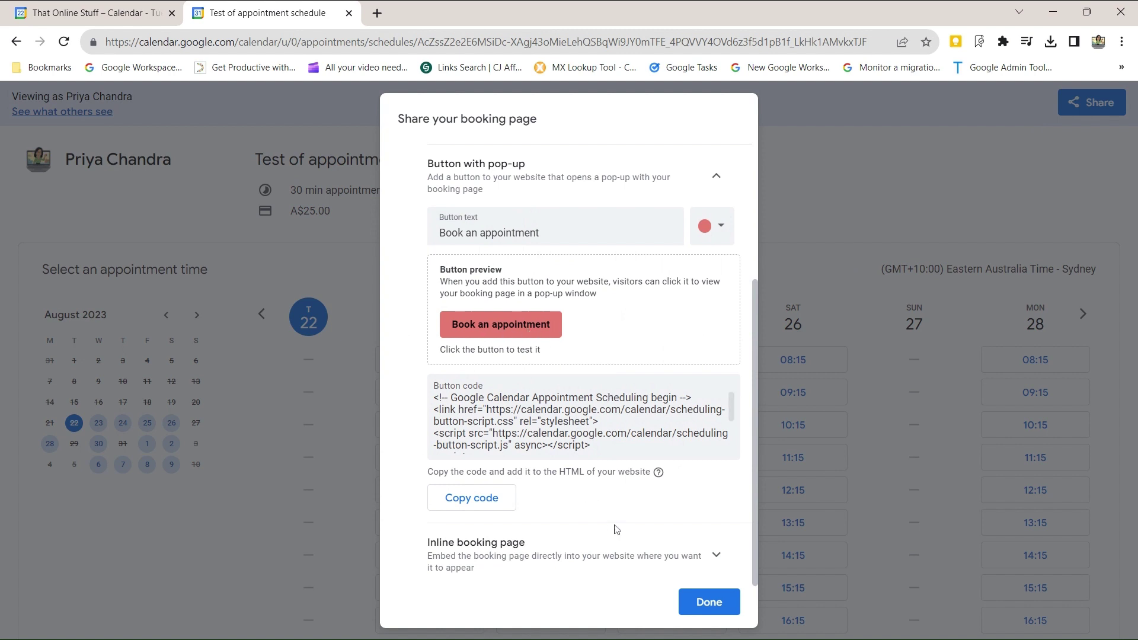
- View the embed code for the inline booking page and close the sharing options
click(714, 557)
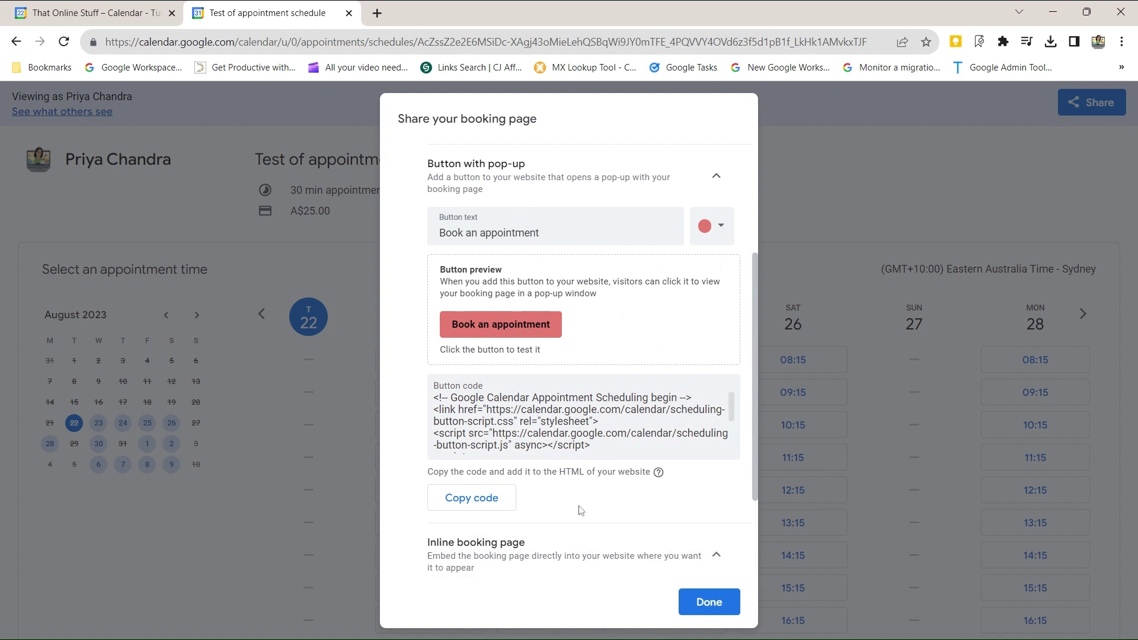
scroll(581, 507, down, 2)
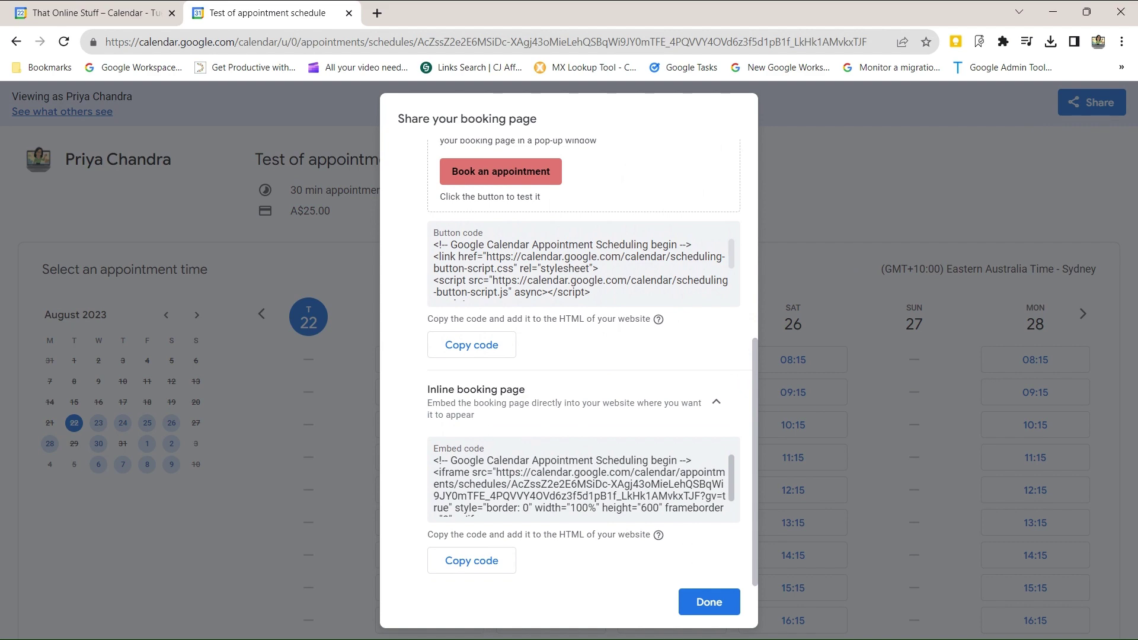
click(682, 611)
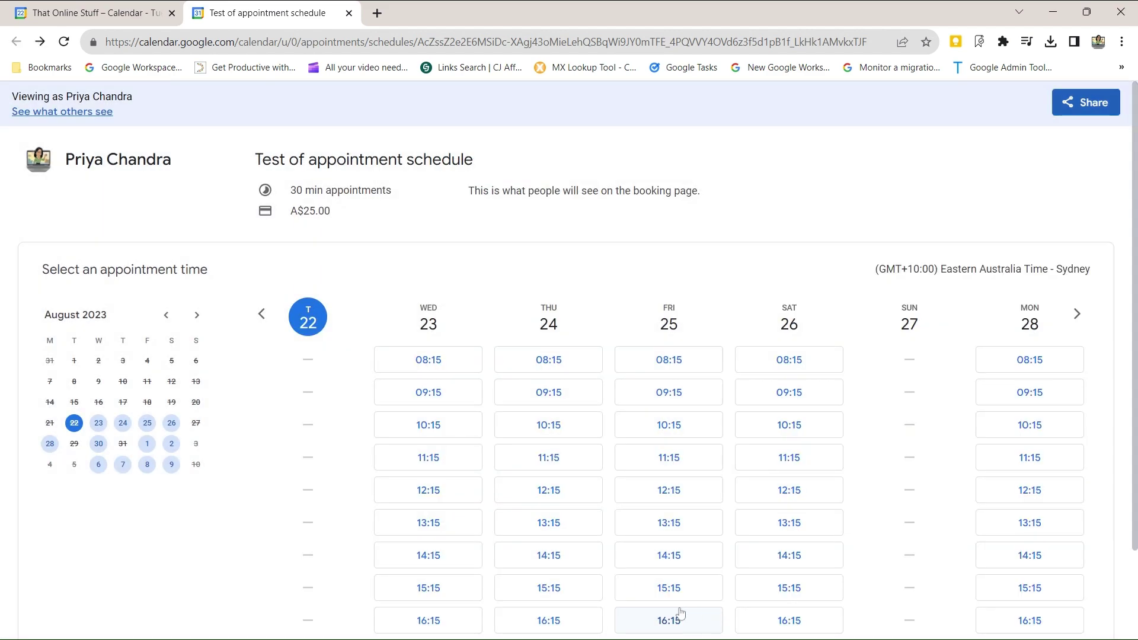